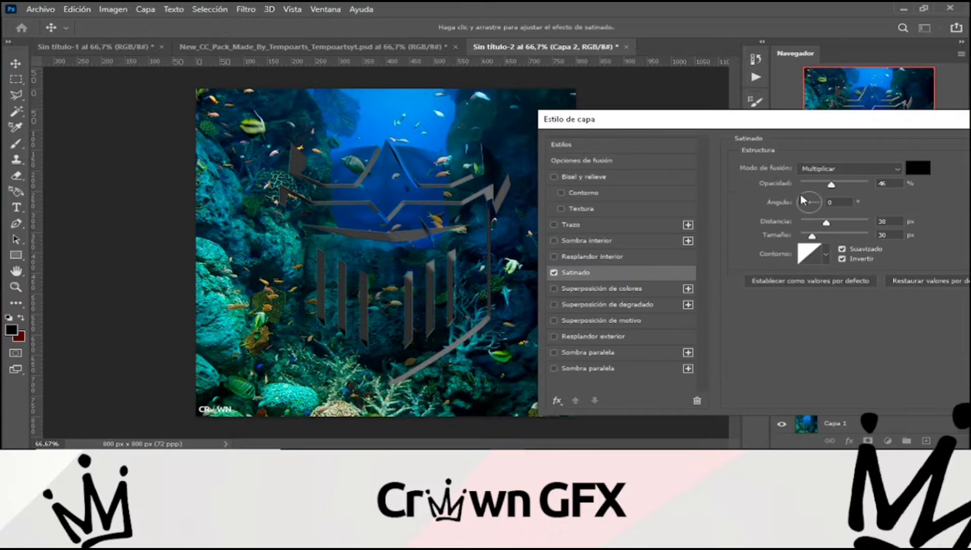
- Lower the satin opacity on the Capa 2 layer and add Bevel and Emboss plus a white Inner Glow at 30% opacity
{"action": "left_click_drag", "start_coordinate": [828, 186], "coordinate": [823, 185]}
{"action": "left_click", "coordinate": [561, 176]}
{"action": "left_click", "coordinate": [611, 257]}
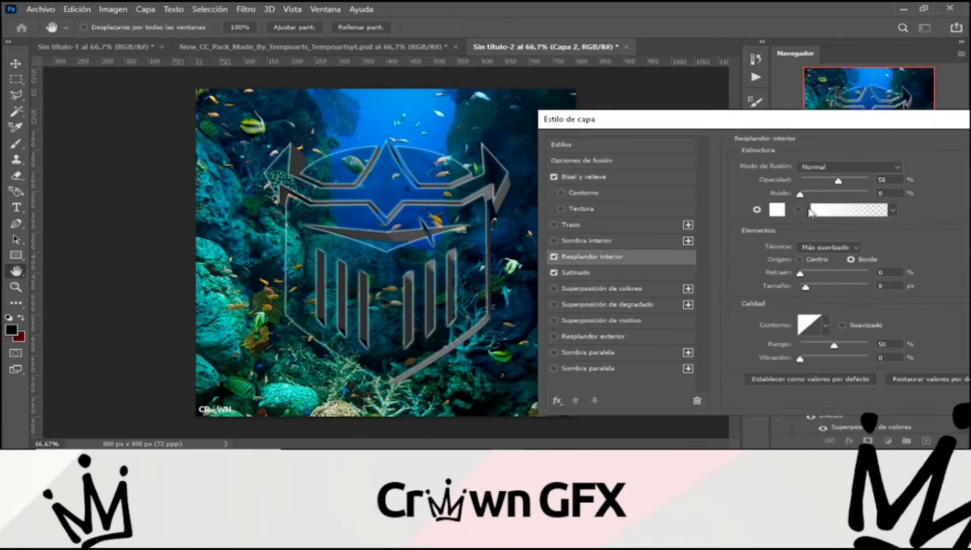
{"action": "left_click_drag", "start_coordinate": [828, 179], "coordinate": [821, 179]}
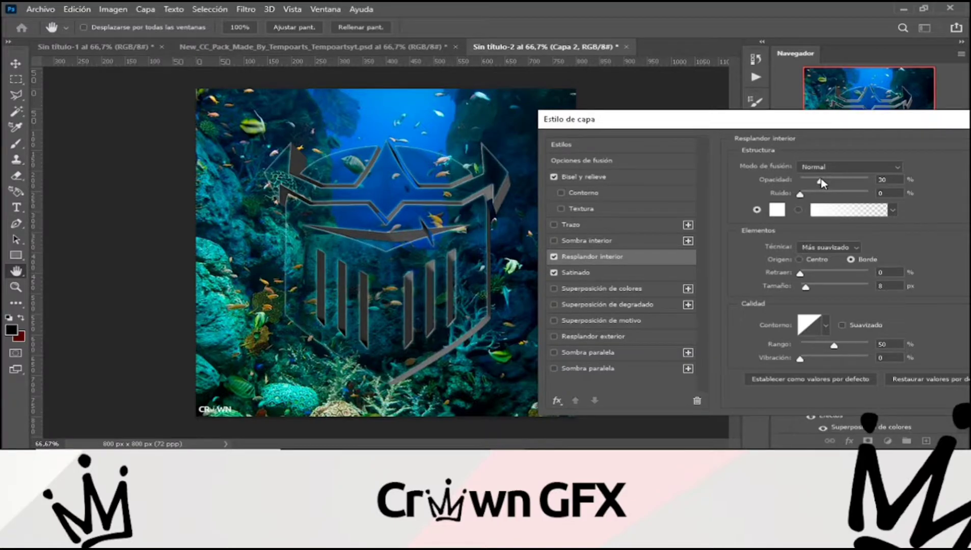
{"action": "left_click_drag", "start_coordinate": [690, 133], "coordinate": [571, 131]}
{"action": "left_click", "coordinate": [925, 148]}
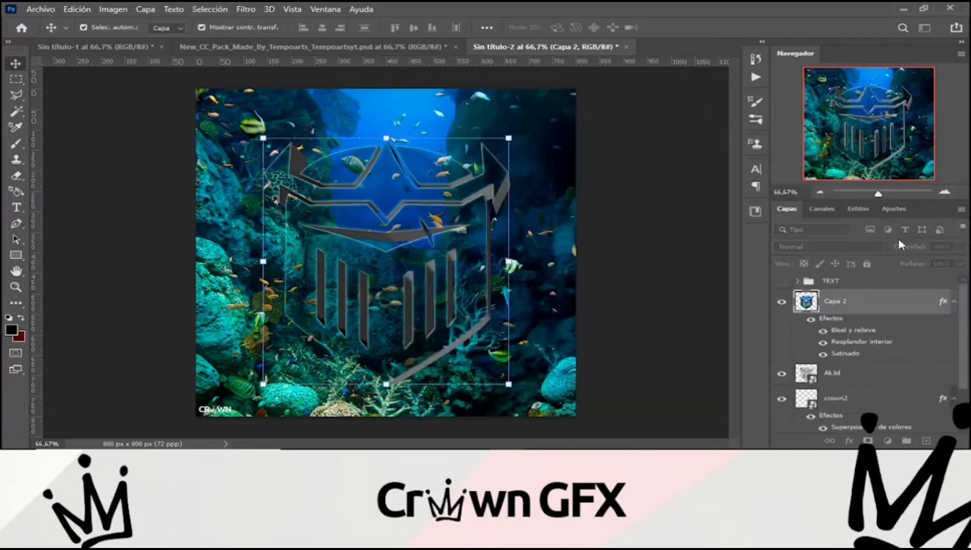
- Give the Ak3d layer a black Color Overlay in Normal mode at 100% opacity
{"action": "left_click", "coordinate": [872, 377]}
{"action": "double_click", "coordinate": [869, 373]}
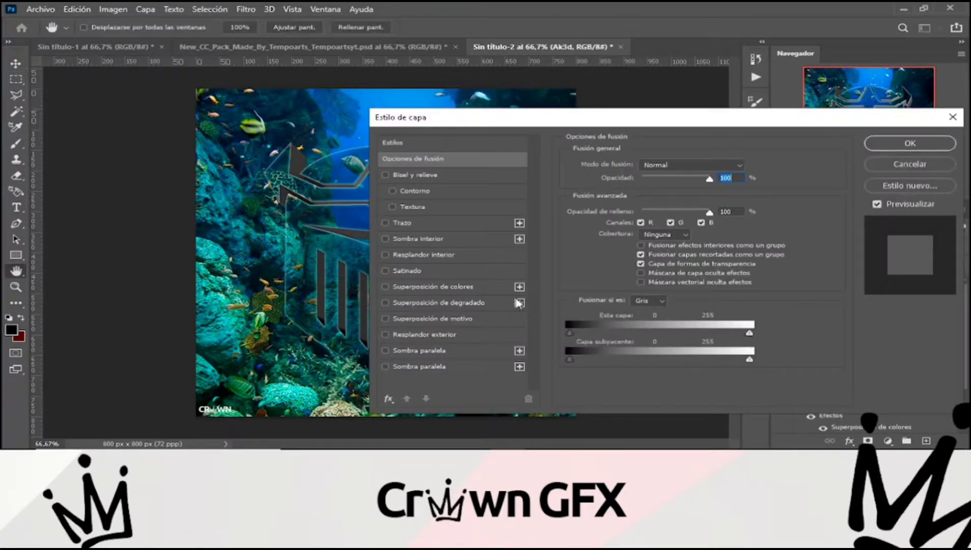
{"action": "left_click", "coordinate": [460, 289]}
{"action": "left_click", "coordinate": [749, 166]}
{"action": "left_click_drag", "start_coordinate": [683, 260], "coordinate": [679, 363]}
{"action": "left_click", "coordinate": [846, 200]}
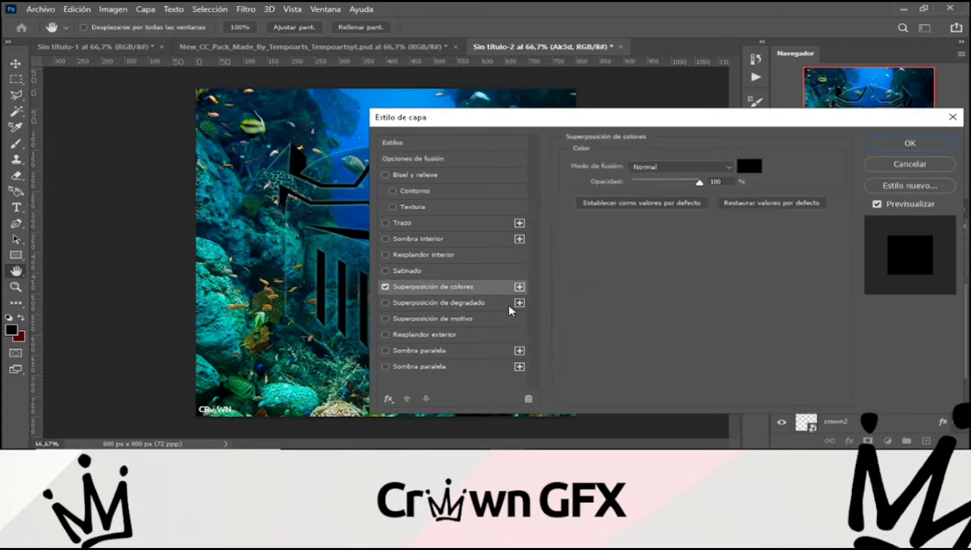
- Add a white Inner Glow at 100% opacity and a black Drop Shadow to the Ak3d layer and apply the style
{"action": "left_click", "coordinate": [452, 253]}
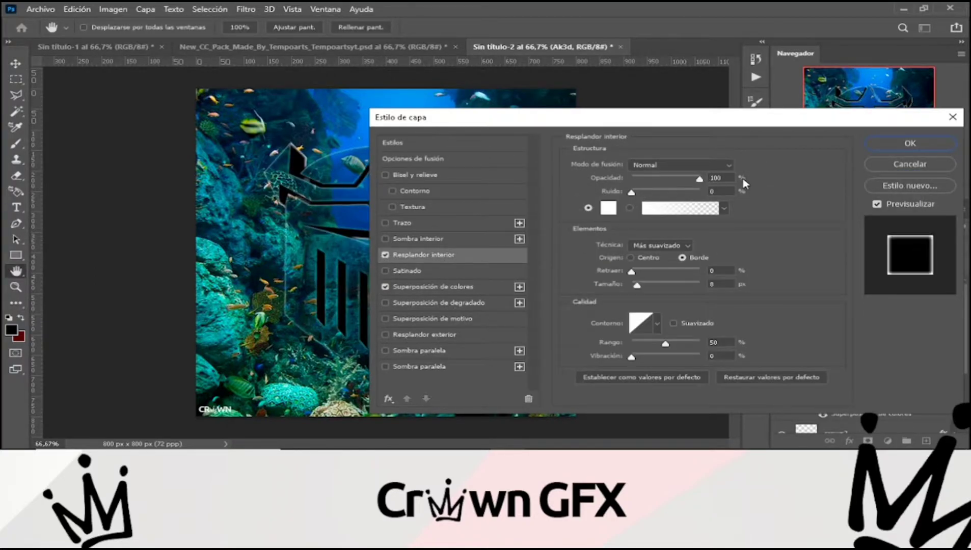
{"action": "left_click", "coordinate": [455, 352]}
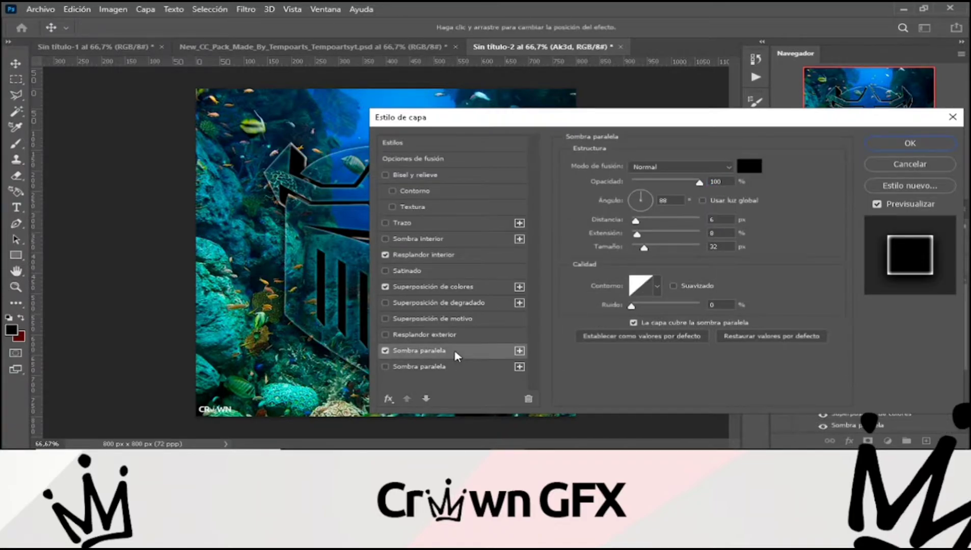
{"action": "left_click", "coordinate": [892, 151]}
- Duplicate the Capa 2 layer under its default copy name
{"action": "right_click", "coordinate": [868, 306]}
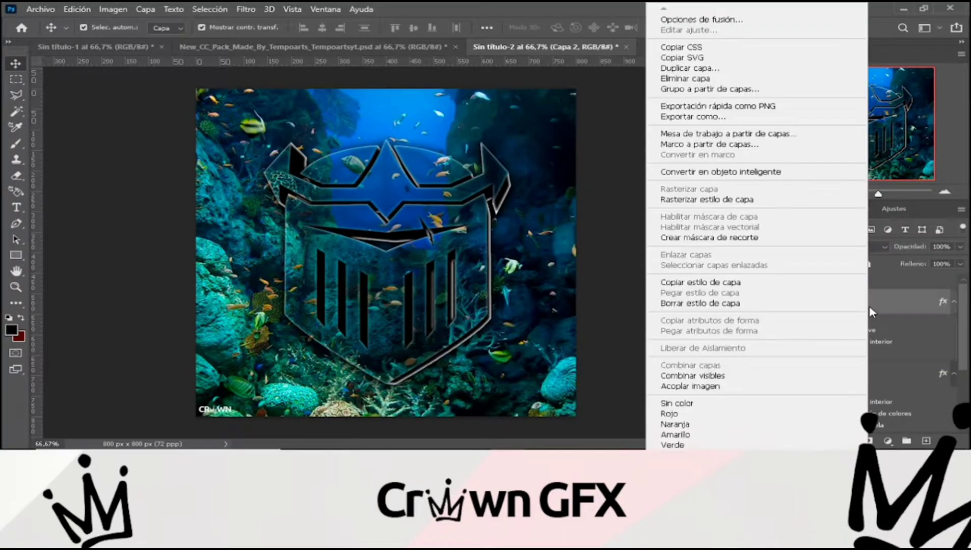
{"action": "left_click", "coordinate": [688, 67]}
{"action": "left_click", "coordinate": [618, 121]}
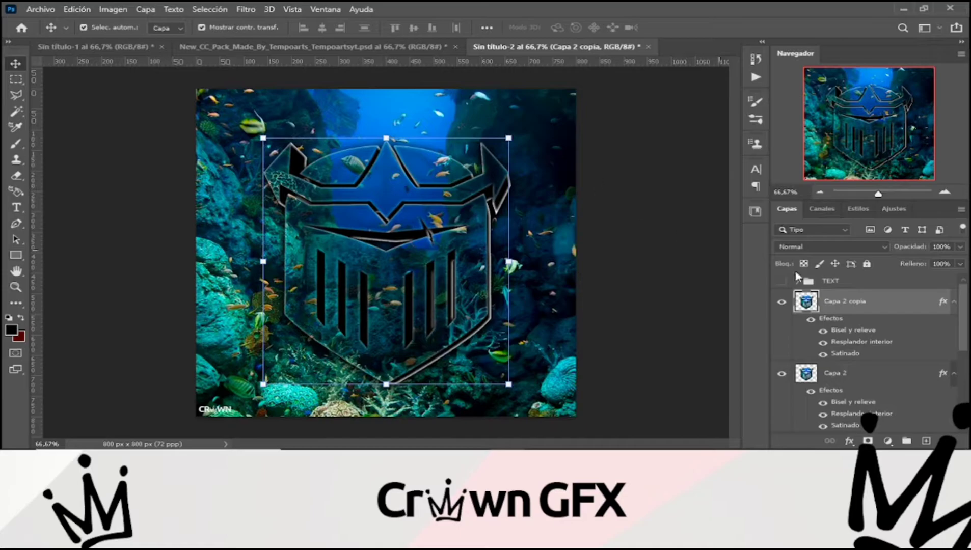
- Apply a Gaussian Blur to Capa 2 copia and lower the layer's opacity
{"action": "left_click", "coordinate": [246, 9]}
{"action": "mouse_move", "coordinate": [271, 164]}
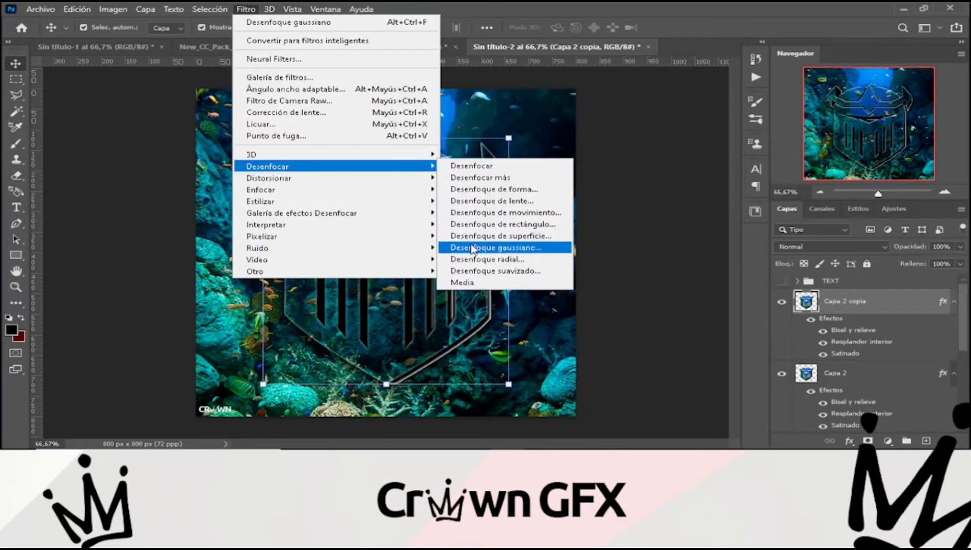
{"action": "left_click", "coordinate": [494, 250]}
{"action": "left_click", "coordinate": [724, 132]}
{"action": "left_click_drag", "start_coordinate": [920, 248], "coordinate": [878, 258]}
{"action": "left_click", "coordinate": [716, 298]}
- Duplicate the underwater background layer Capa 1
{"action": "scroll", "coordinate": [873, 380], "scroll_direction": "down", "scroll_amount": 6}
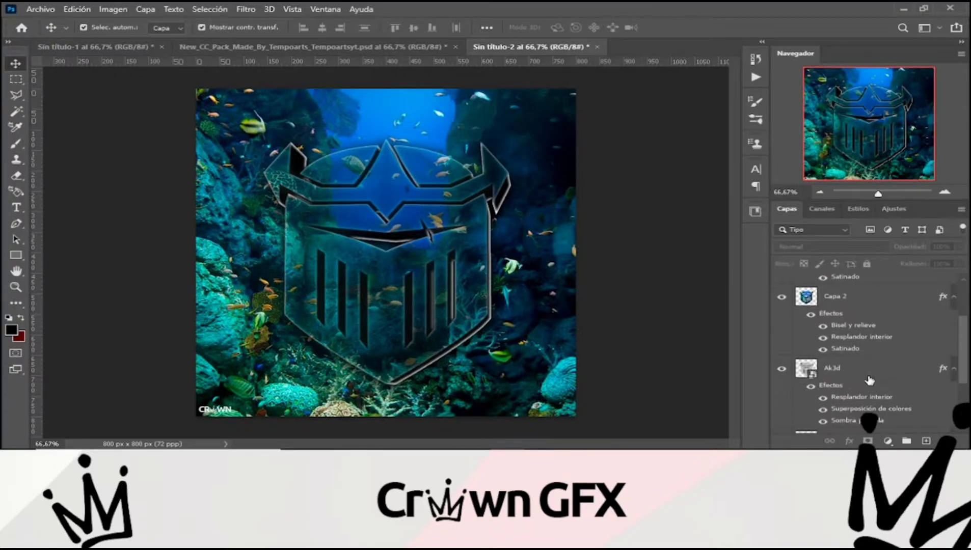
{"action": "right_click", "coordinate": [872, 410]}
{"action": "left_click", "coordinate": [672, 67]}
{"action": "left_click", "coordinate": [605, 119]}
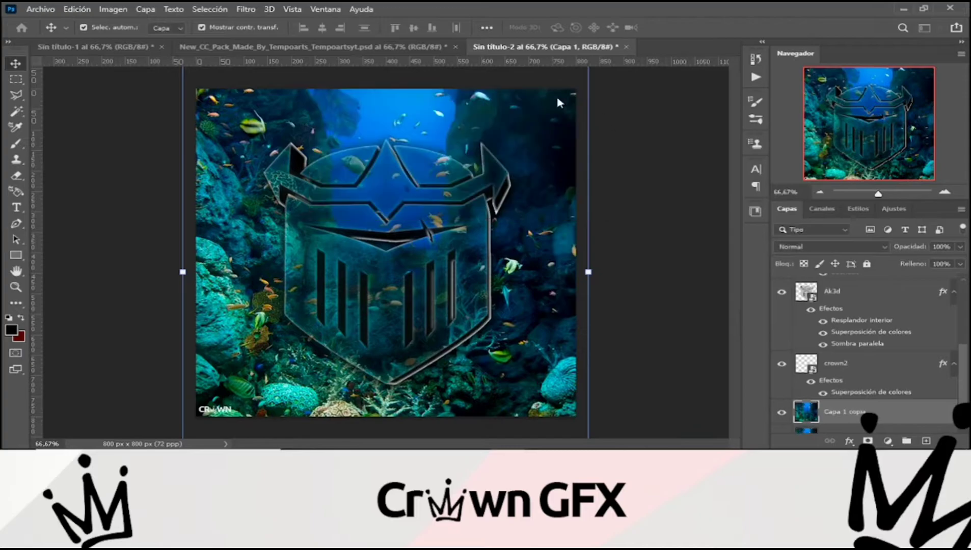
- Apply a Gaussian Blur to Capa 1 copia and set its opacity to 28%
{"action": "left_click", "coordinate": [245, 9]}
{"action": "mouse_move", "coordinate": [288, 166]}
{"action": "left_click", "coordinate": [510, 248]}
{"action": "left_click", "coordinate": [718, 131]}
{"action": "mouse_move", "coordinate": [884, 249]}
{"action": "left_mouse_down"}
{"action": "mouse_move", "coordinate": [864, 250]}
{"action": "mouse_move", "coordinate": [873, 248]}
{"action": "left_mouse_up"}
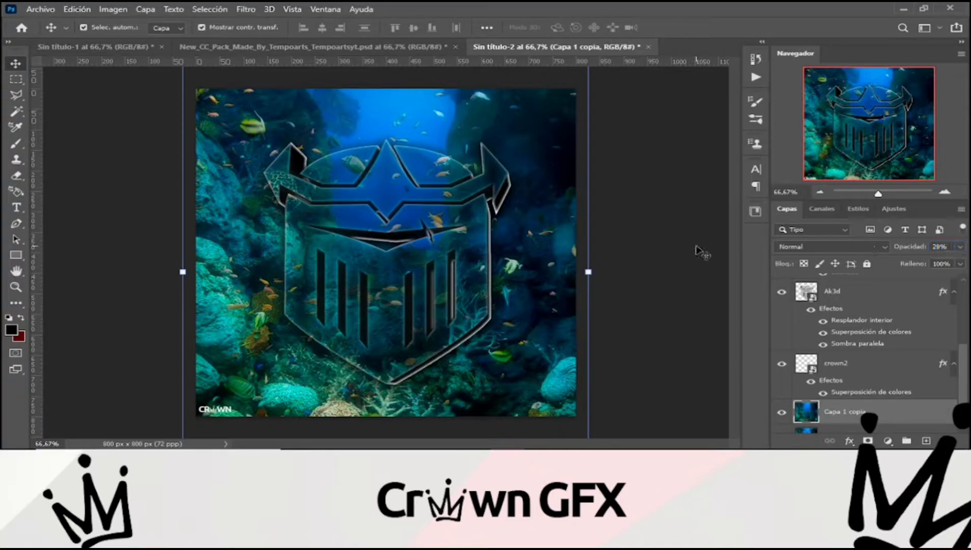
{"action": "left_click", "coordinate": [684, 243]}
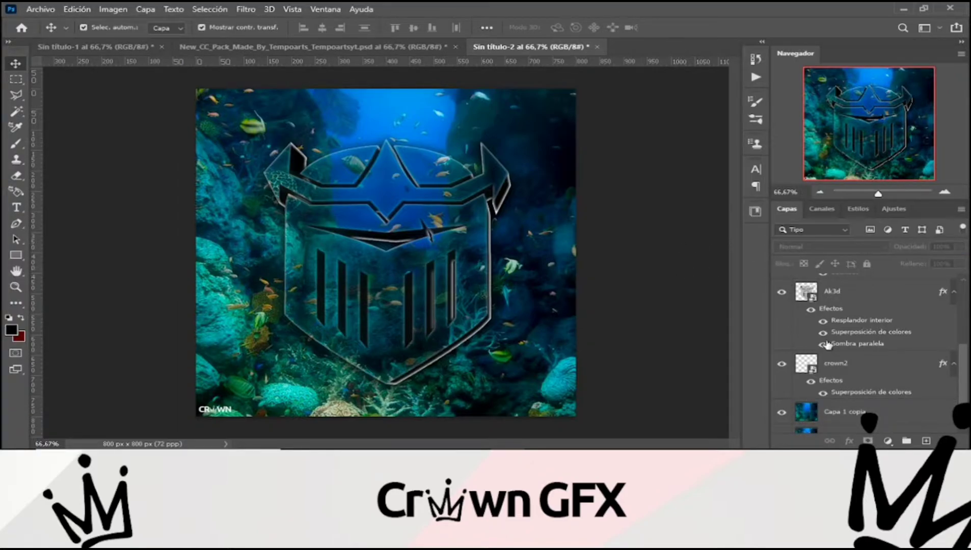
- Make the TEXT group visible and flatten the image into a single background layer
{"action": "scroll", "coordinate": [827, 343], "scroll_direction": "up", "scroll_amount": 5}
{"action": "left_click", "coordinate": [782, 282]}
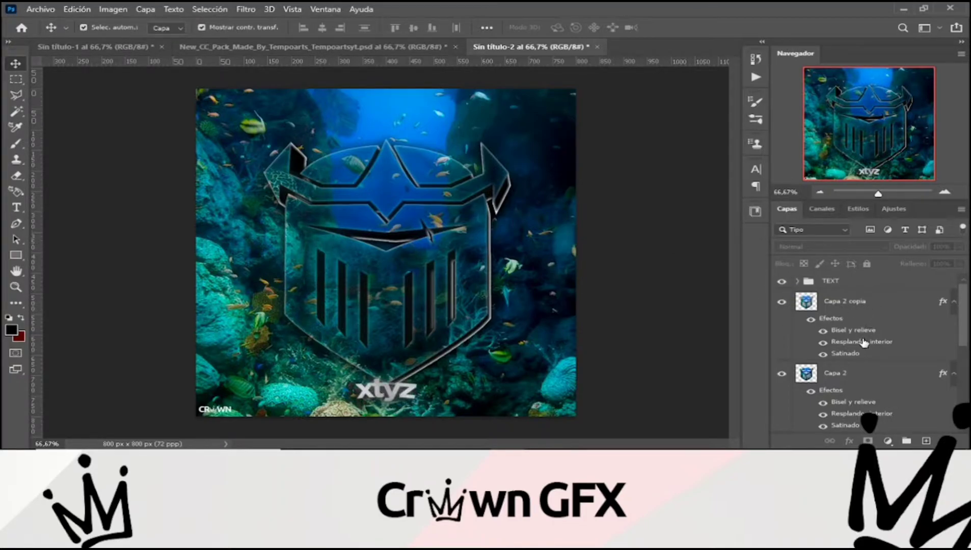
{"action": "right_click", "coordinate": [860, 357]}
{"action": "left_click", "coordinate": [737, 405]}
- In the Camera Raw filter's basic adjustments, set exposure to -0.30, contrast to +34 and highlights to +33
{"action": "left_click", "coordinate": [248, 14]}
{"action": "left_click", "coordinate": [300, 101]}
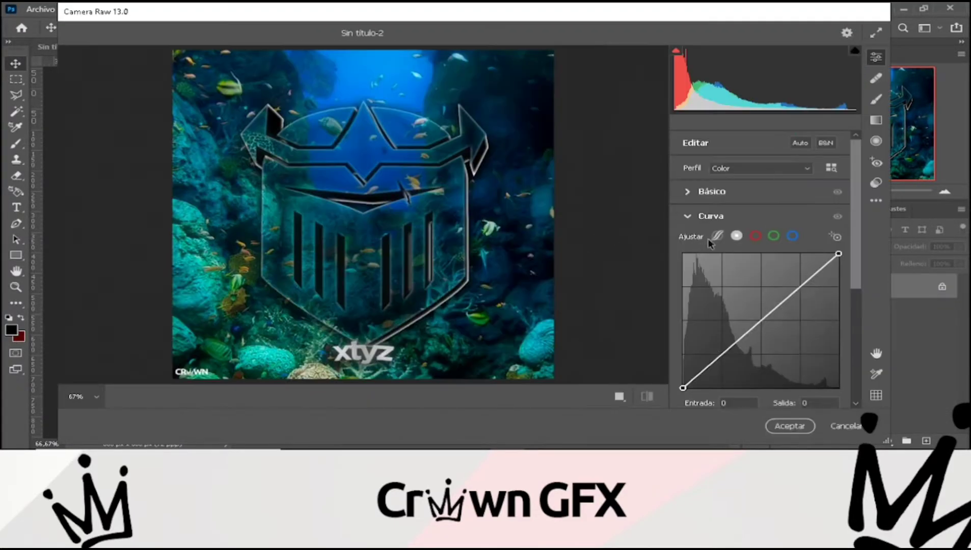
{"action": "left_click", "coordinate": [712, 191]}
{"action": "left_click_drag", "start_coordinate": [760, 239], "coordinate": [787, 261]}
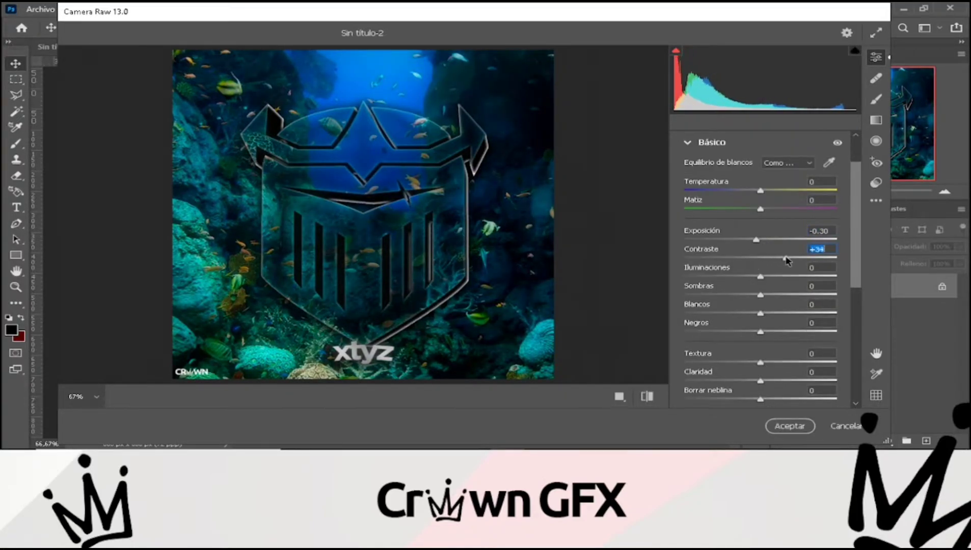
{"action": "left_click", "coordinate": [785, 276]}
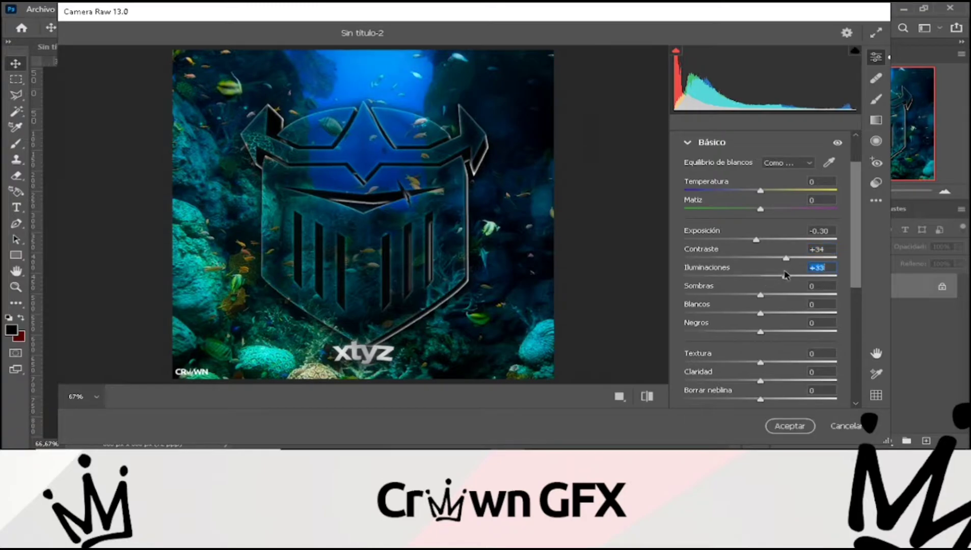
- Set the Camera Raw shadows to -30, whites to +28, blacks to -30 and texture to +32
{"action": "left_click_drag", "start_coordinate": [760, 295], "coordinate": [736, 338]}
{"action": "scroll", "coordinate": [739, 339], "scroll_direction": "down", "scroll_amount": 4}
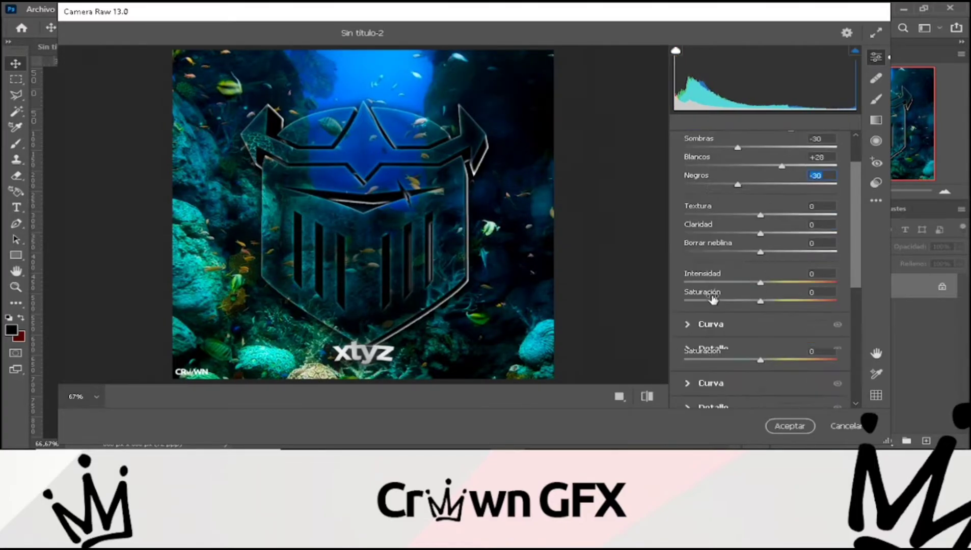
{"action": "left_click_drag", "start_coordinate": [760, 186], "coordinate": [786, 189]}
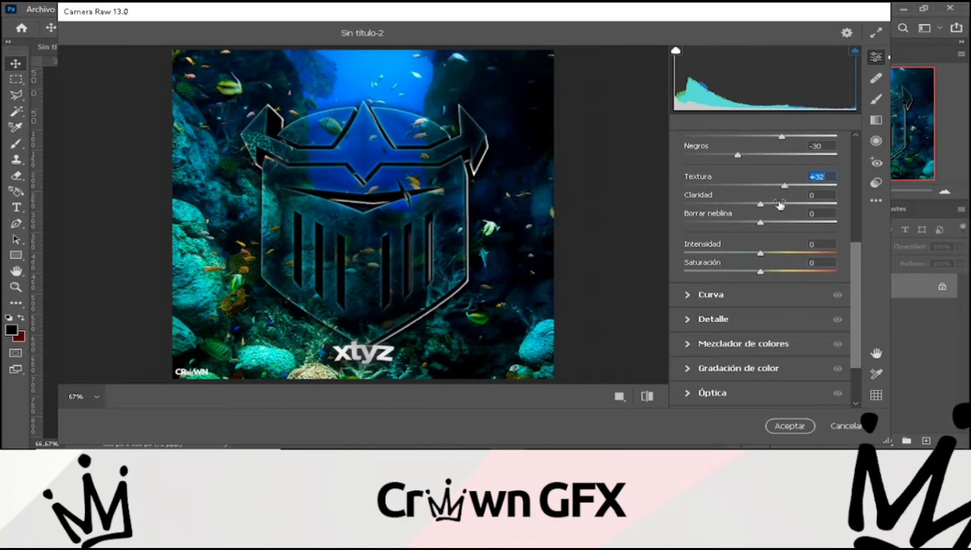
- Set the Camera Raw sharpening to 30, noise reduction to 44 and color noise reduction to 60
{"action": "scroll", "coordinate": [716, 284], "scroll_direction": "down", "scroll_amount": 1}
{"action": "left_click", "coordinate": [687, 294]}
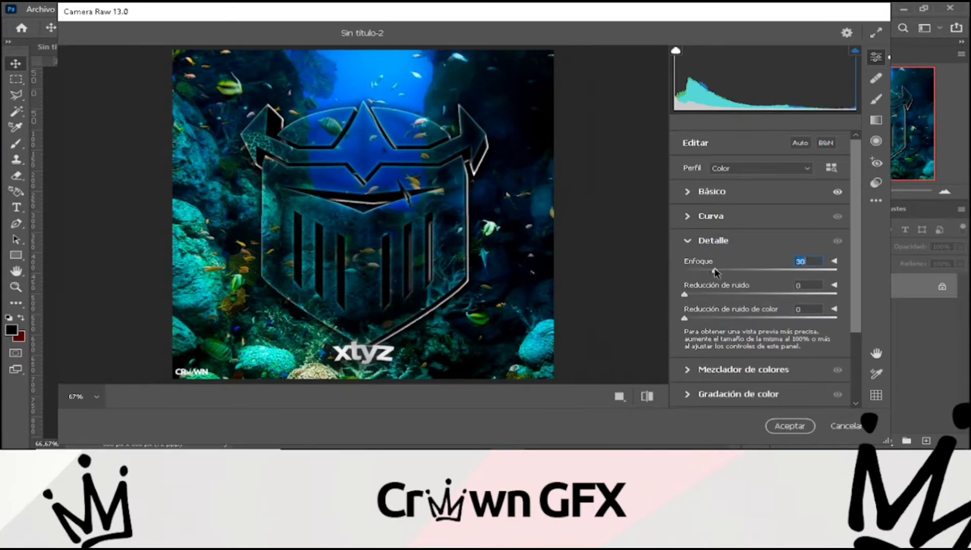
{"action": "left_click", "coordinate": [752, 294]}
{"action": "left_click", "coordinate": [763, 318]}
- Set the Camera Raw grain to 8 and the vignette to -28
{"action": "scroll", "coordinate": [745, 324], "scroll_direction": "down", "scroll_amount": 3}
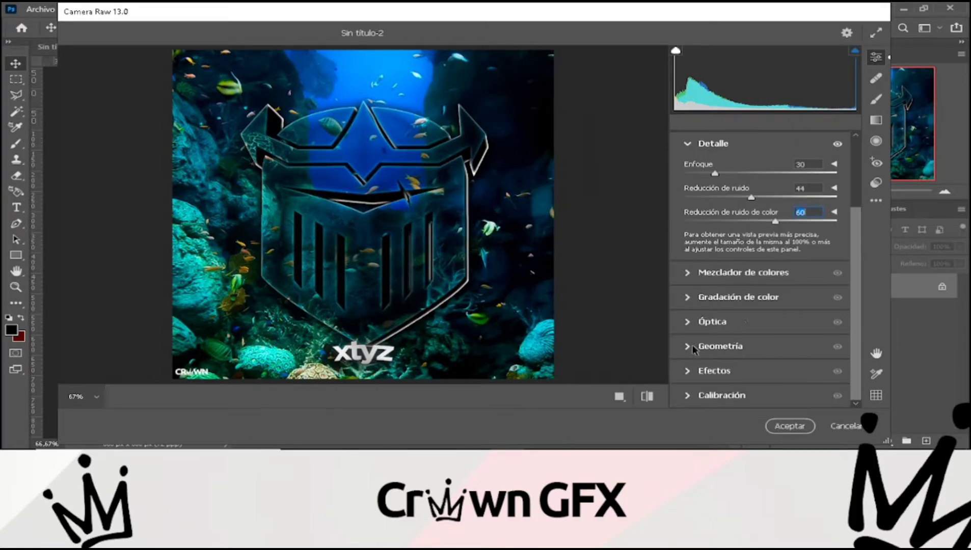
{"action": "left_click", "coordinate": [709, 370]}
{"action": "left_click_drag", "start_coordinate": [702, 351], "coordinate": [698, 351]}
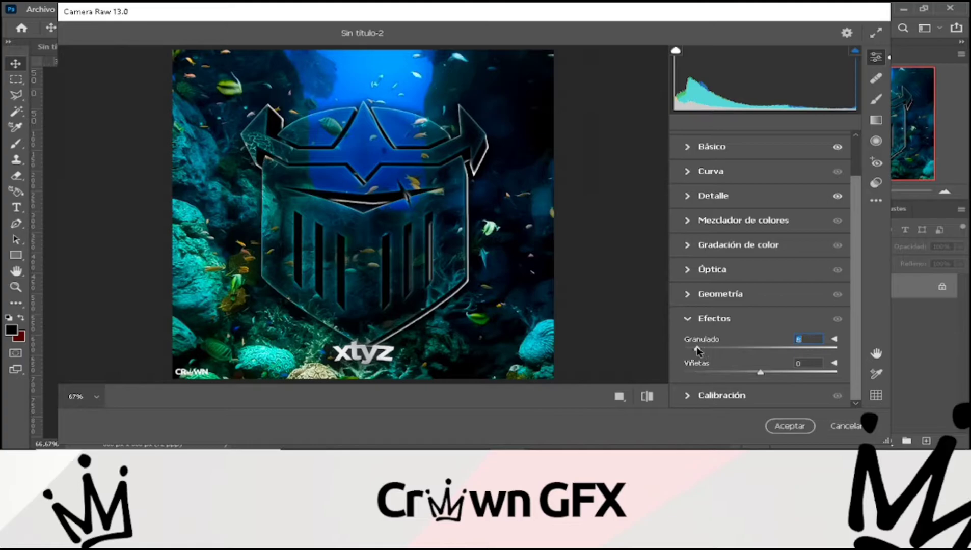
{"action": "left_click_drag", "start_coordinate": [743, 372], "coordinate": [738, 373]}
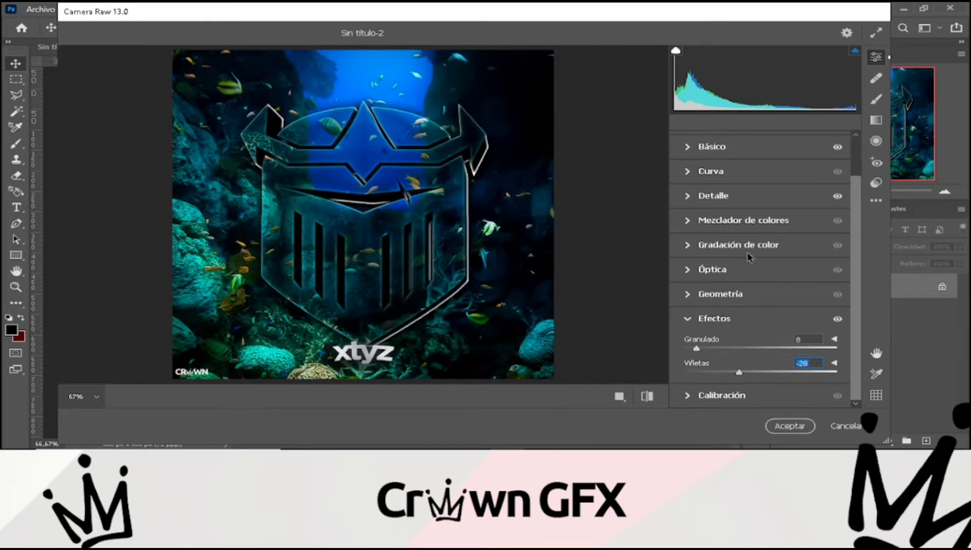
- Bend the composite tone curve to input 131, output 119 and the blue curve to input 120, output 142, and apply Camera Raw
{"action": "scroll", "coordinate": [747, 259], "scroll_direction": "up", "scroll_amount": 2}
{"action": "left_click", "coordinate": [697, 217]}
{"action": "left_click", "coordinate": [760, 269]}
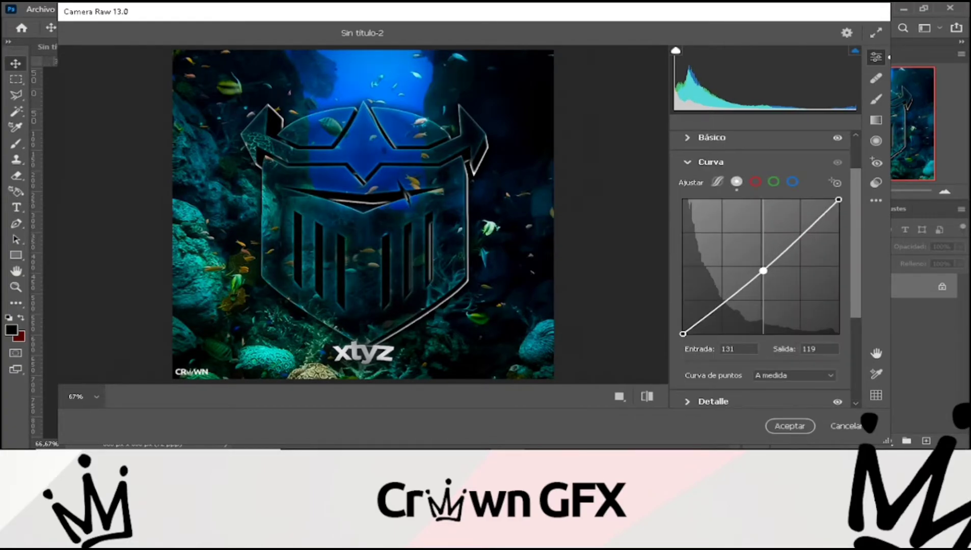
{"action": "left_click", "coordinate": [733, 292]}
{"action": "left_click_drag", "start_coordinate": [733, 292], "coordinate": [756, 260]}
{"action": "left_click", "coordinate": [792, 182]}
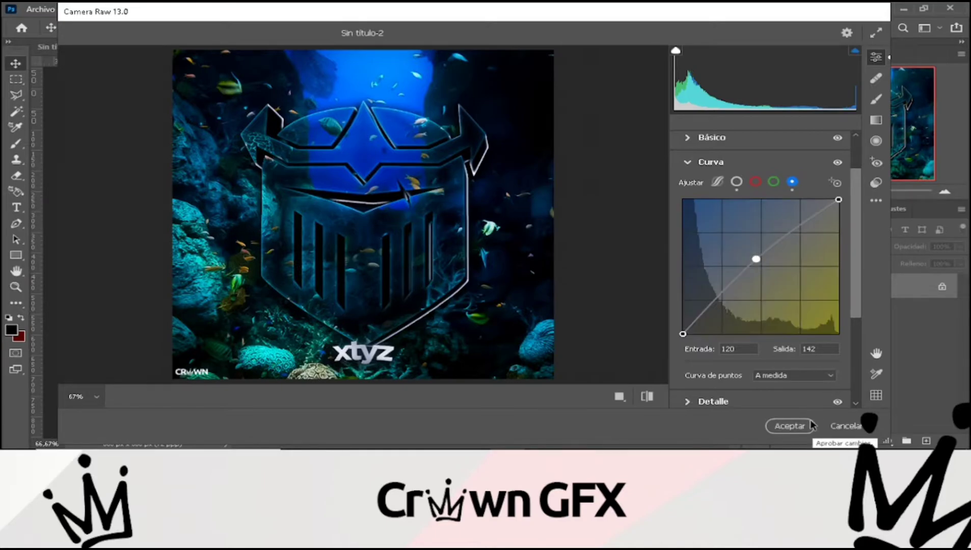
{"action": "left_click", "coordinate": [790, 426]}
- Duplicate the flattened Fondo layer as Fondo copia
{"action": "right_click", "coordinate": [898, 287]}
{"action": "left_click", "coordinate": [835, 313]}
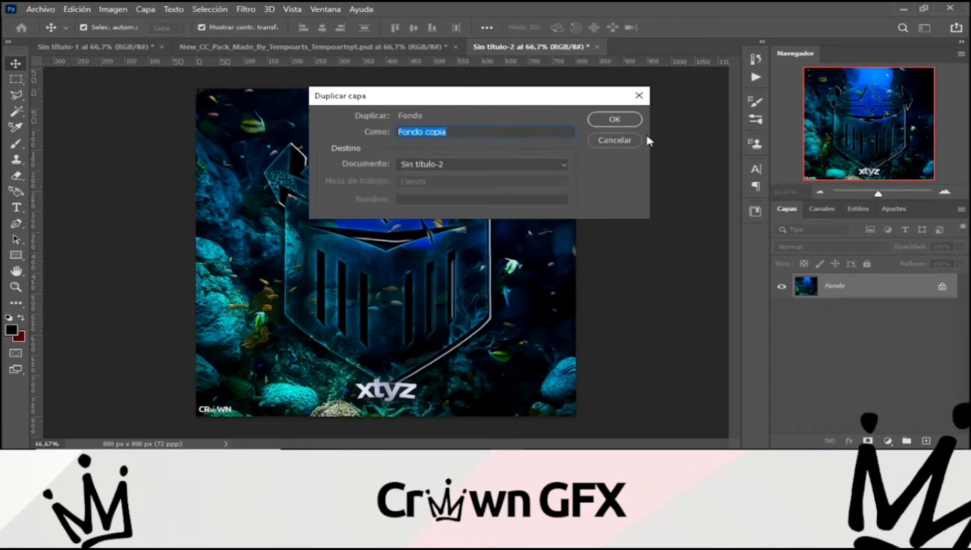
{"action": "left_click", "coordinate": [614, 121]}
- Apply a Gaussian Blur to Fondo copia and set its opacity to 24%
{"action": "left_click", "coordinate": [246, 9]}
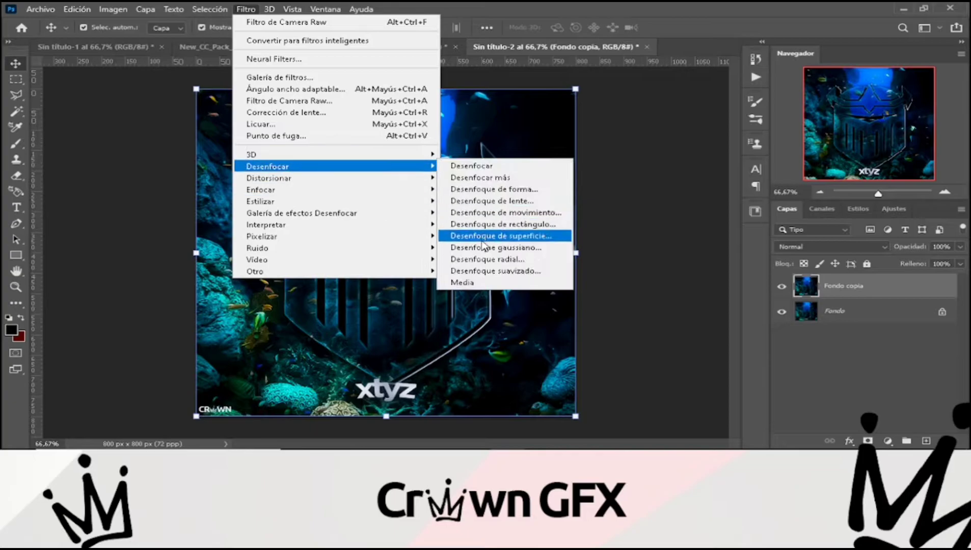
{"action": "left_click", "coordinate": [481, 243]}
{"action": "left_click", "coordinate": [714, 128]}
{"action": "left_click_drag", "start_coordinate": [912, 250], "coordinate": [860, 248]}
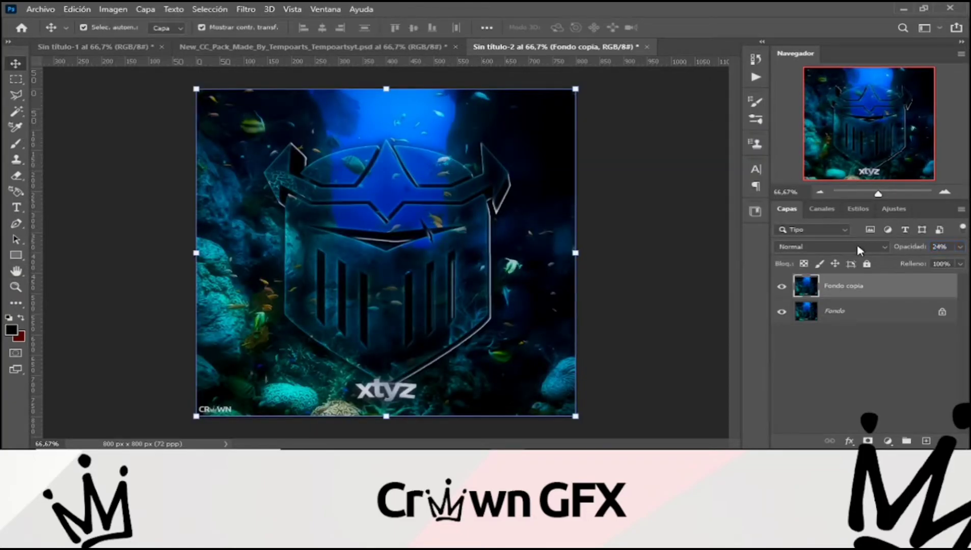
{"action": "left_click", "coordinate": [669, 286]}
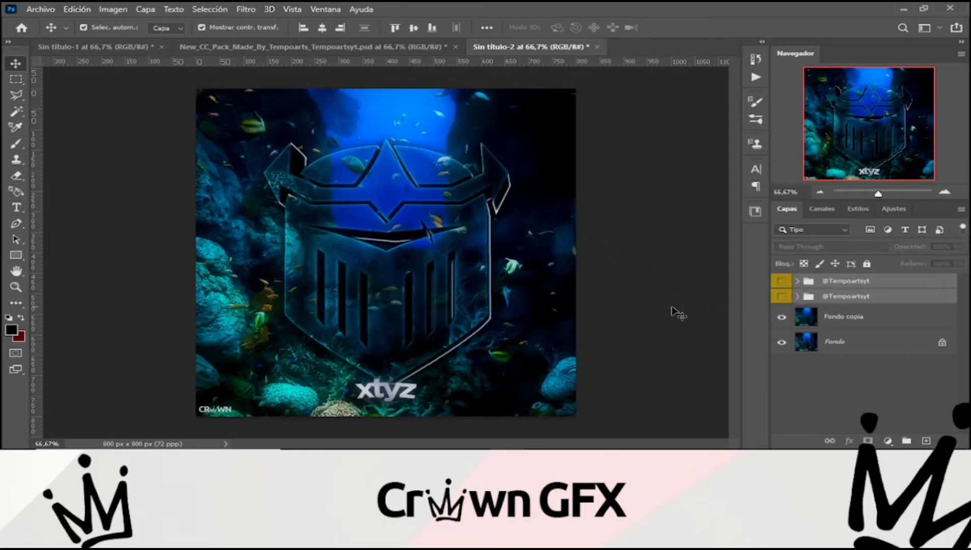
{"action": "left_click", "coordinate": [672, 308]}
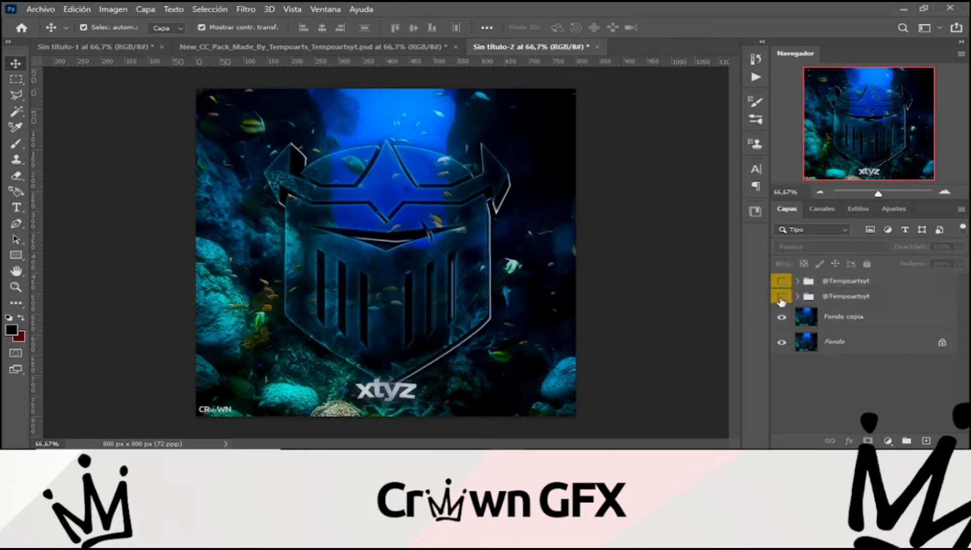
{"action": "left_click", "coordinate": [781, 299]}
{"action": "left_click", "coordinate": [785, 285]}
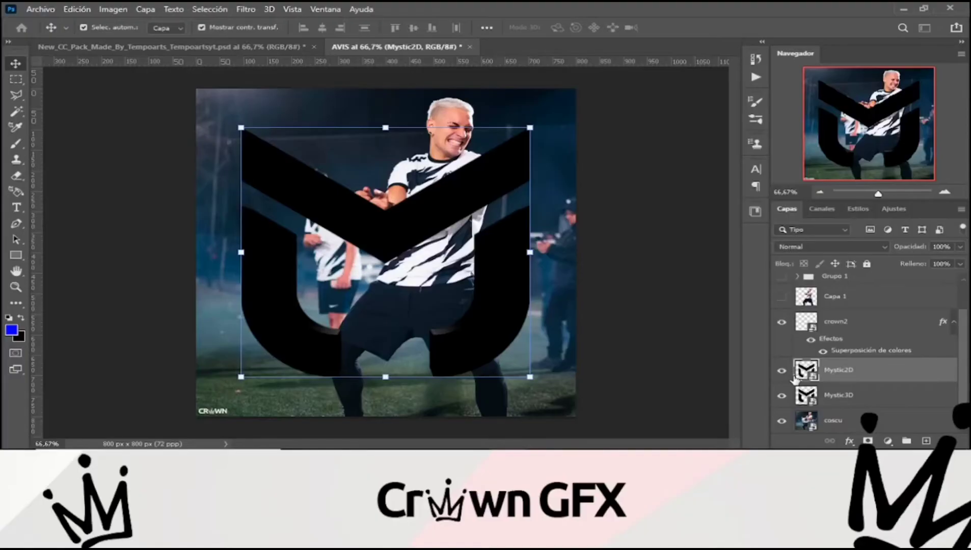
- In the AVIS document, copy the Mystic2D-shaped area of coscu to a new layer above Mystic3D, and move Mystic2D below coscu
{"action": "right_click", "coordinate": [806, 370]}
{"action": "left_click", "coordinate": [817, 156]}
{"action": "left_click", "coordinate": [838, 420]}
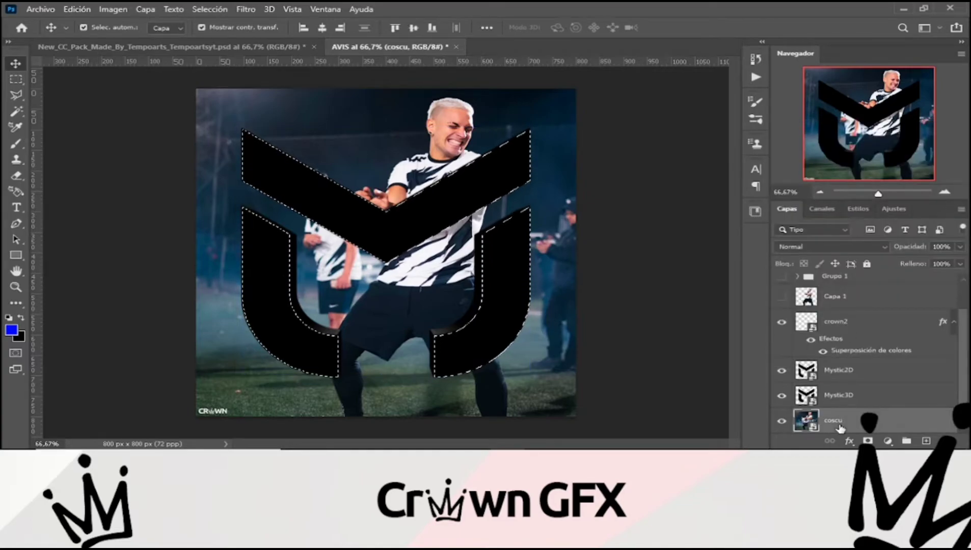
{"action": "key", "text": "ctrl+j"}
{"action": "left_click_drag", "start_coordinate": [844, 370], "coordinate": [844, 361]}
{"action": "left_click_drag", "start_coordinate": [849, 395], "coordinate": [841, 429]}
- Add a black color overlay to the Mystic3D layer
{"action": "double_click", "coordinate": [888, 376]}
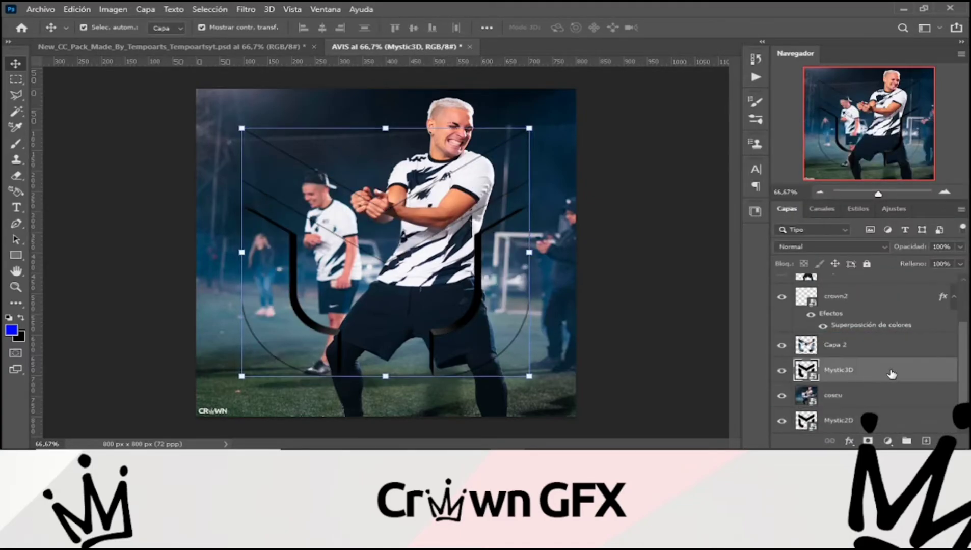
{"action": "left_click", "coordinate": [429, 248]}
{"action": "left_click", "coordinate": [710, 130]}
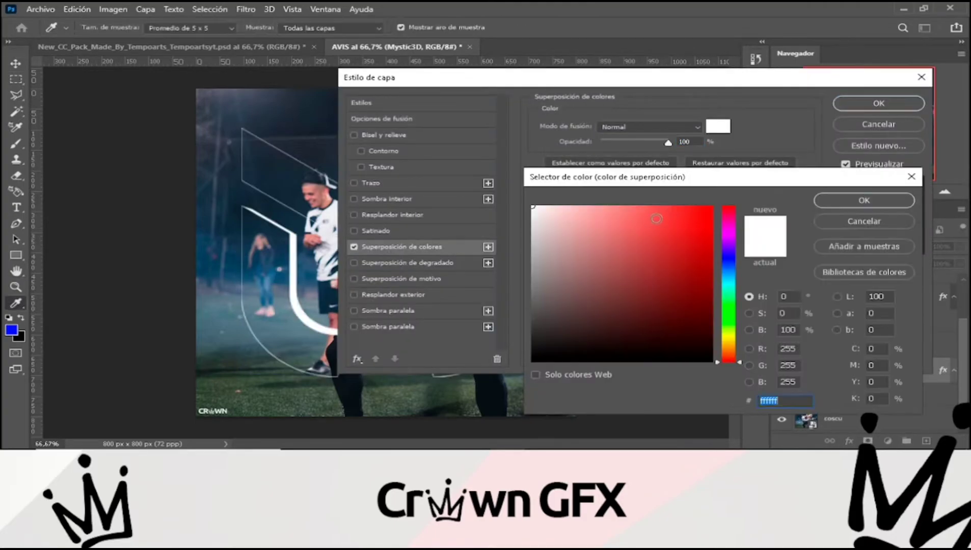
{"action": "left_click", "coordinate": [697, 362]}
{"action": "left_click", "coordinate": [865, 201]}
- Add an inner glow and a drop shadow to Mystic3D and apply the layer style
{"action": "left_click", "coordinate": [437, 216]}
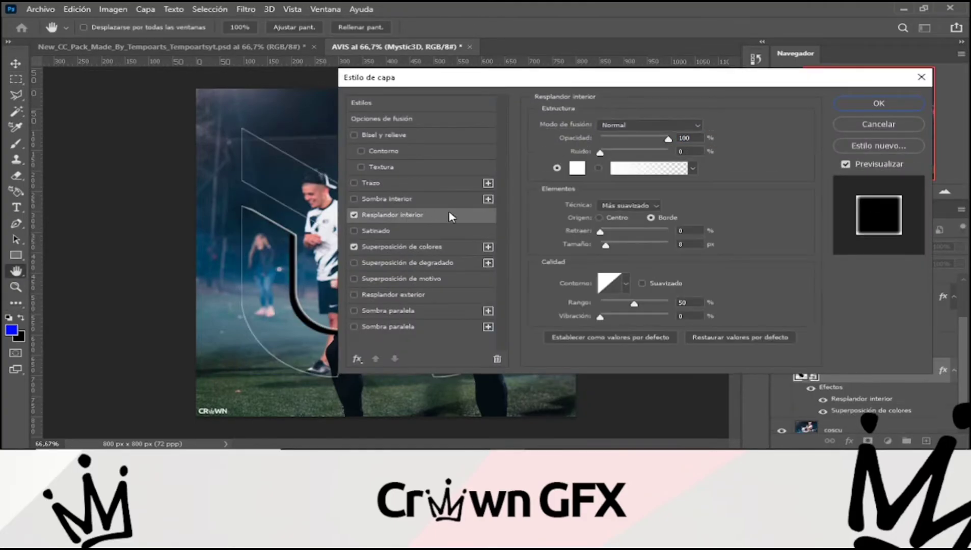
{"action": "left_click", "coordinate": [387, 310]}
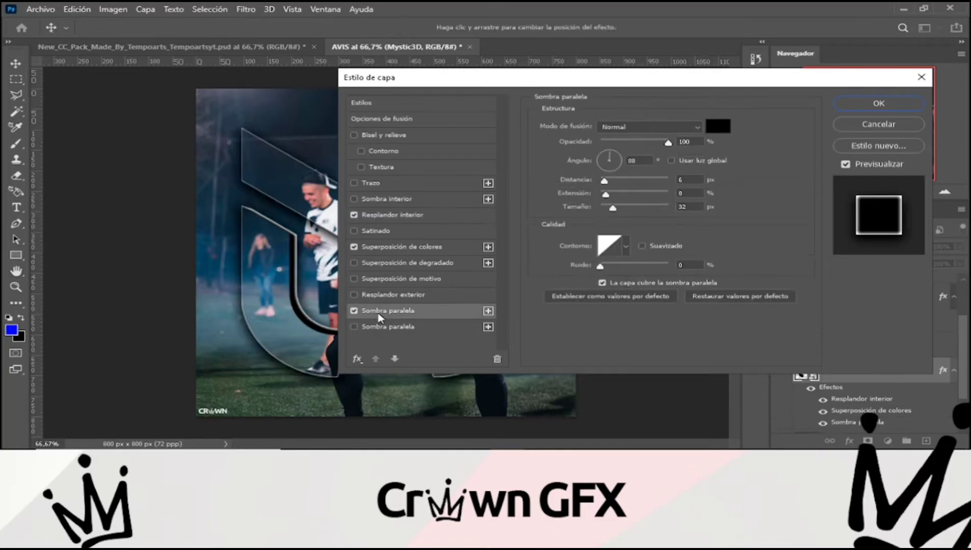
{"action": "key", "text": "Return"}
- Enable the Satin effect on Capa 2 and adjust its opacity
{"action": "left_click", "coordinate": [860, 347]}
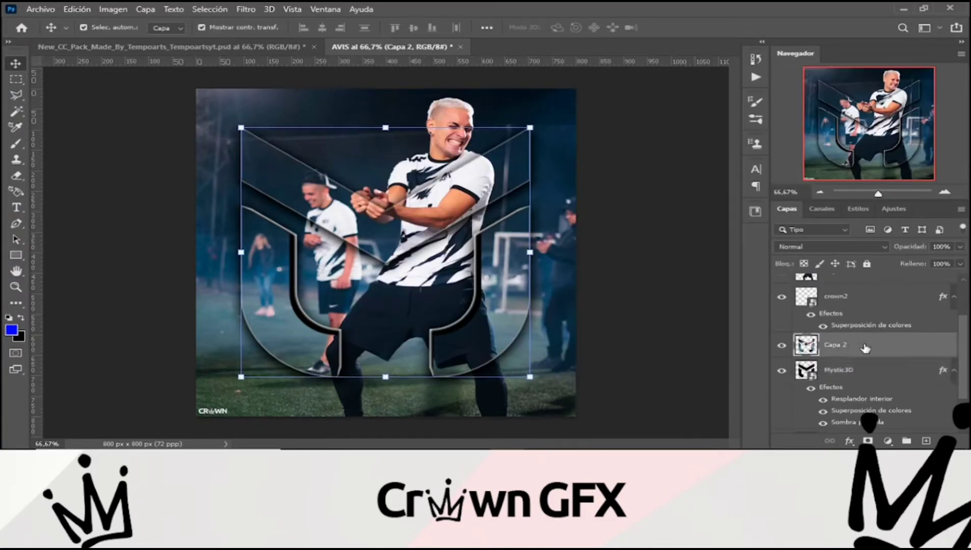
{"action": "double_click", "coordinate": [865, 346]}
{"action": "left_click_drag", "start_coordinate": [462, 87], "coordinate": [651, 88]}
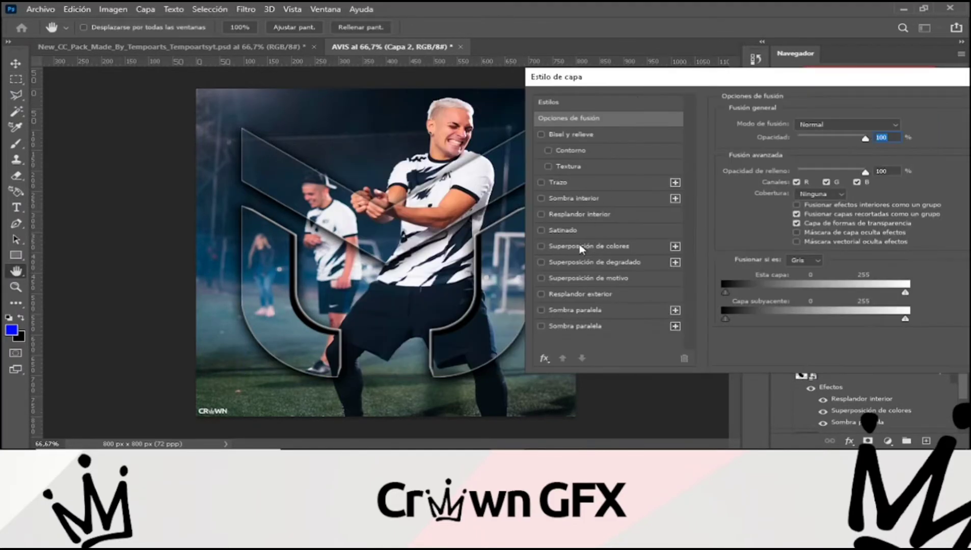
{"action": "left_click", "coordinate": [577, 233]}
{"action": "mouse_move", "coordinate": [812, 145]}
{"action": "left_mouse_down"}
{"action": "mouse_move", "coordinate": [824, 147]}
{"action": "mouse_move", "coordinate": [815, 142]}
{"action": "left_mouse_up"}
- Add an inner glow to Capa 2 with 40% opacity and a size of 10 px, and apply the layer style
{"action": "left_click", "coordinate": [571, 214]}
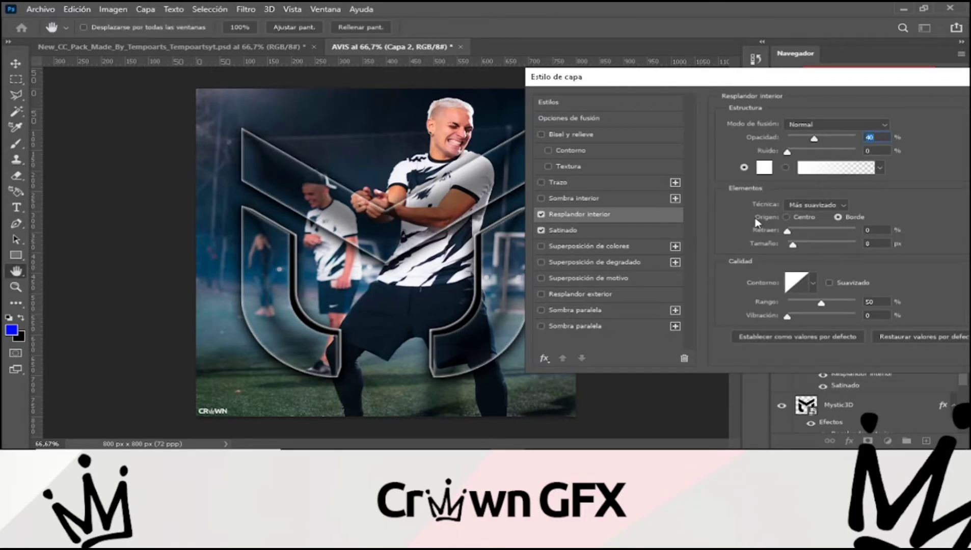
{"action": "left_click_drag", "start_coordinate": [794, 247], "coordinate": [793, 247]}
{"action": "left_click_drag", "start_coordinate": [582, 83], "coordinate": [513, 83]}
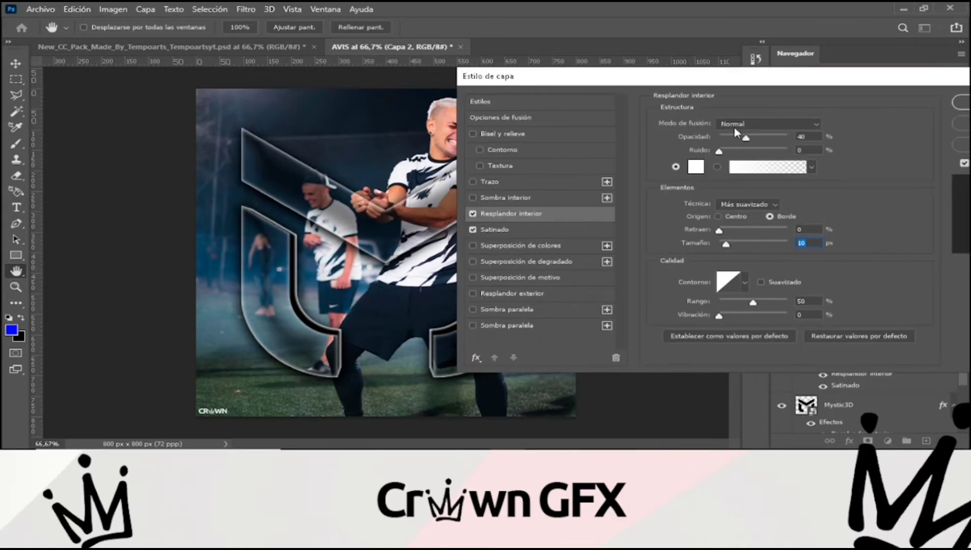
{"action": "left_click", "coordinate": [962, 103]}
- Make the cutout layer Capa 1 and the name group Grupo 1 visible
{"action": "left_click", "coordinate": [685, 277]}
{"action": "scroll", "coordinate": [866, 356], "scroll_direction": "up", "scroll_amount": 1}
{"action": "left_click", "coordinate": [782, 305]}
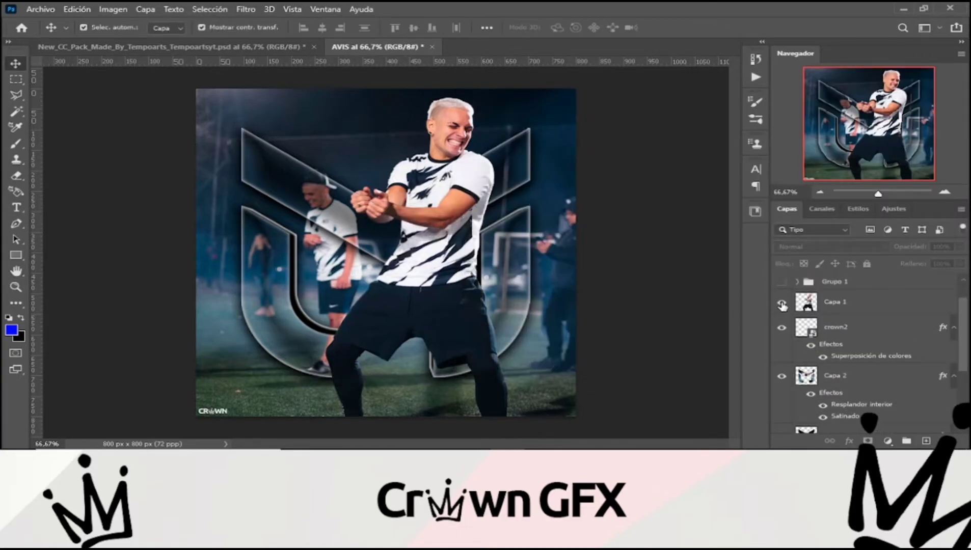
{"action": "scroll", "coordinate": [781, 304], "scroll_direction": "up", "scroll_amount": 1}
{"action": "left_click", "coordinate": [782, 311]}
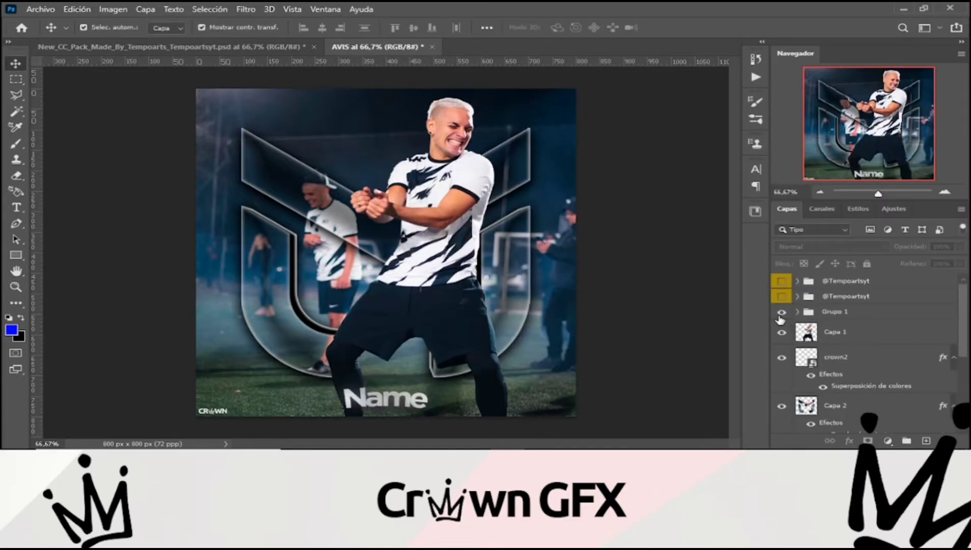
{"action": "left_click", "coordinate": [782, 297]}
{"action": "left_click", "coordinate": [782, 281]}
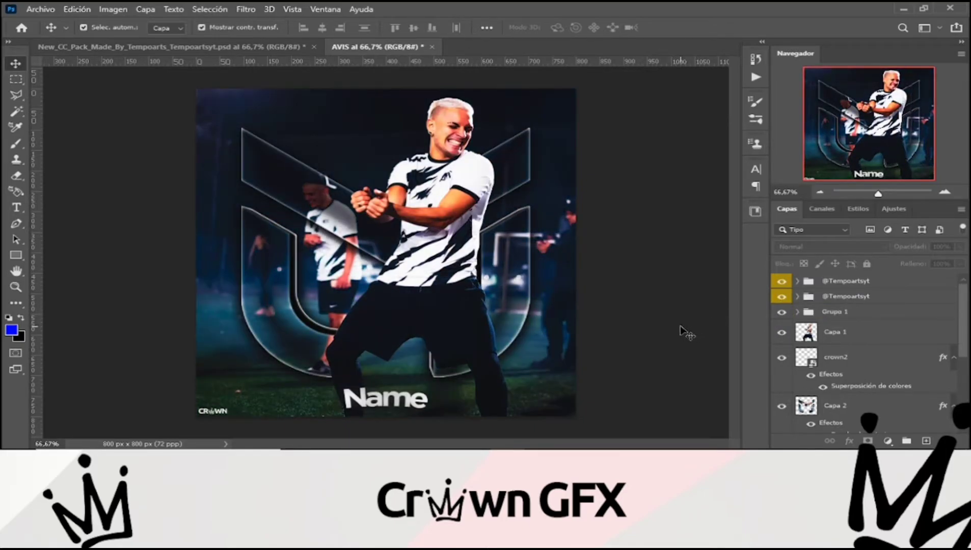
{"action": "left_click_drag", "start_coordinate": [782, 296], "coordinate": [782, 281]}
{"action": "left_click", "coordinate": [861, 281], "text": "ctrl"}
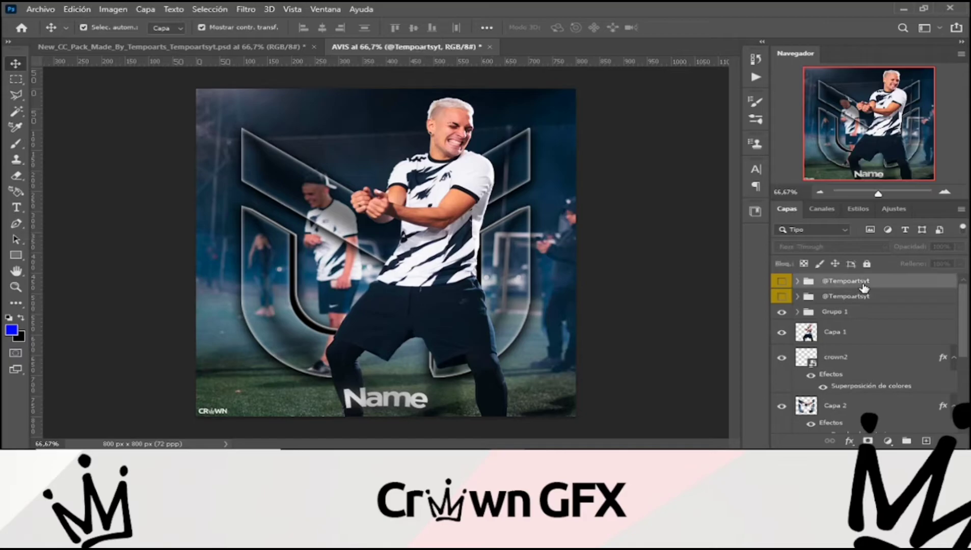
{"action": "left_click", "coordinate": [864, 297], "text": "ctrl"}
{"action": "right_click", "coordinate": [864, 297]}
{"action": "left_click", "coordinate": [841, 67]}
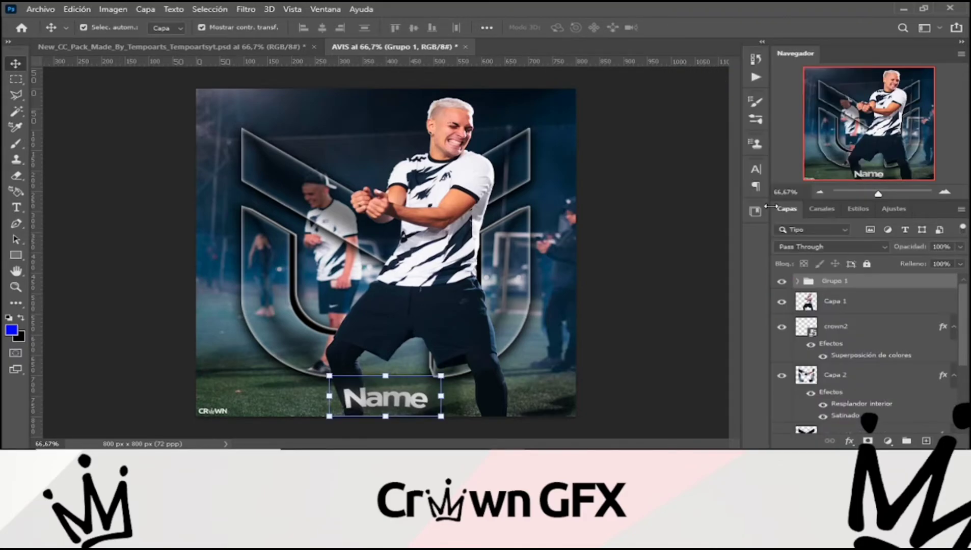
{"action": "right_click", "coordinate": [869, 322]}
{"action": "left_click", "coordinate": [815, 408]}
- In the Camera Raw filter, set exposure to -0.20, contrast +28, highlights +24, shadows -32, whites -28, blacks -40 and texture +36
{"action": "left_click", "coordinate": [245, 9]}
{"action": "left_click", "coordinate": [288, 101]}
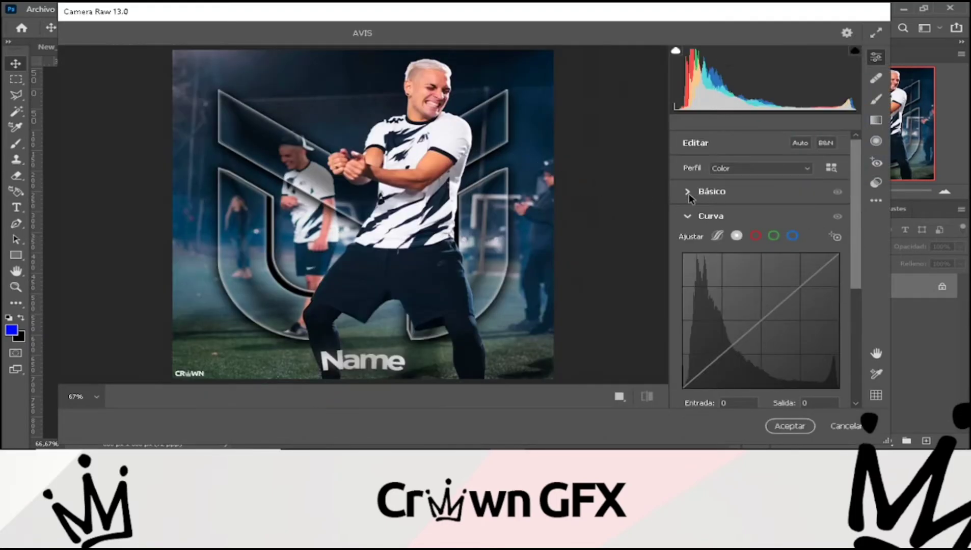
{"action": "left_click", "coordinate": [689, 194]}
{"action": "left_click_drag", "start_coordinate": [760, 239], "coordinate": [729, 318]}
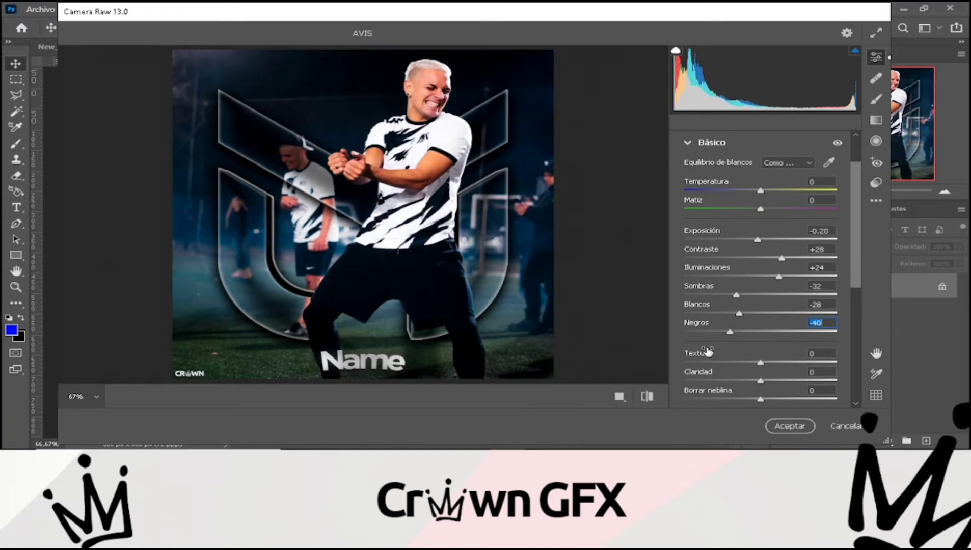
{"action": "scroll", "coordinate": [750, 312], "scroll_direction": "down", "scroll_amount": 3}
{"action": "left_click_drag", "start_coordinate": [760, 245], "coordinate": [789, 248]}
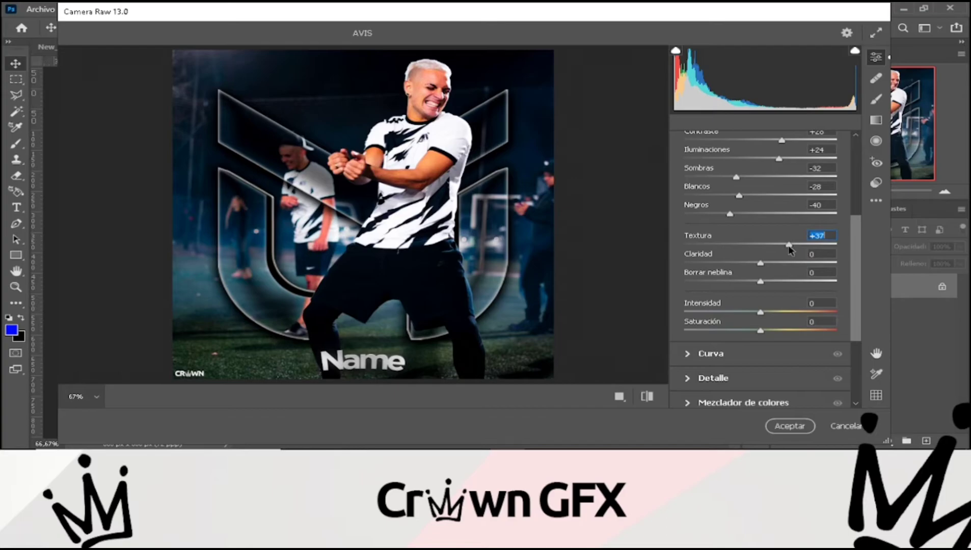
- Apply noise reduction and color noise reduction in the Camera Raw detail settings
{"action": "scroll", "coordinate": [718, 311], "scroll_direction": "down", "scroll_amount": 3}
{"action": "left_click", "coordinate": [692, 291]}
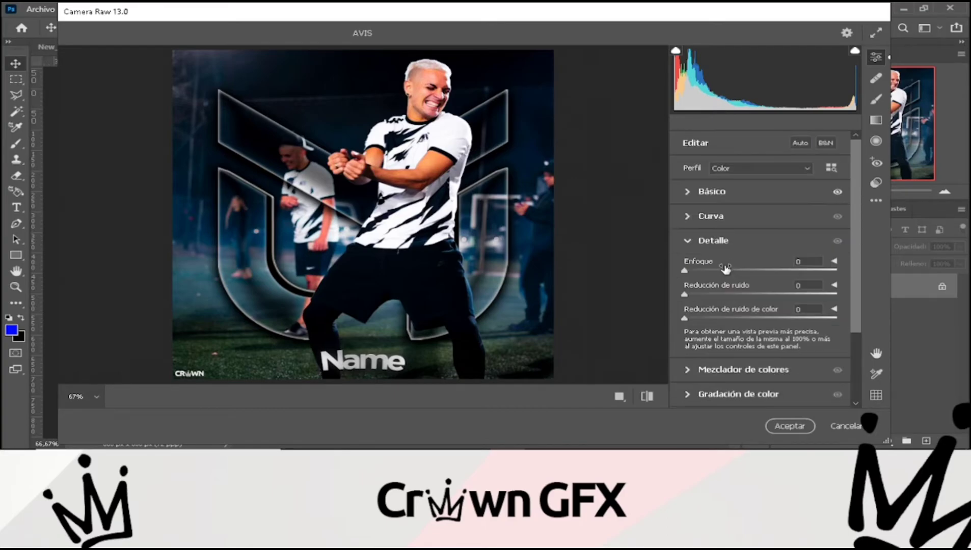
{"action": "left_click", "coordinate": [752, 295]}
{"action": "left_click", "coordinate": [770, 318]}
- Set the Camera Raw grain to 10 and the vignette to -22
{"action": "scroll", "coordinate": [715, 326], "scroll_direction": "down", "scroll_amount": 3}
{"action": "left_click", "coordinate": [686, 370]}
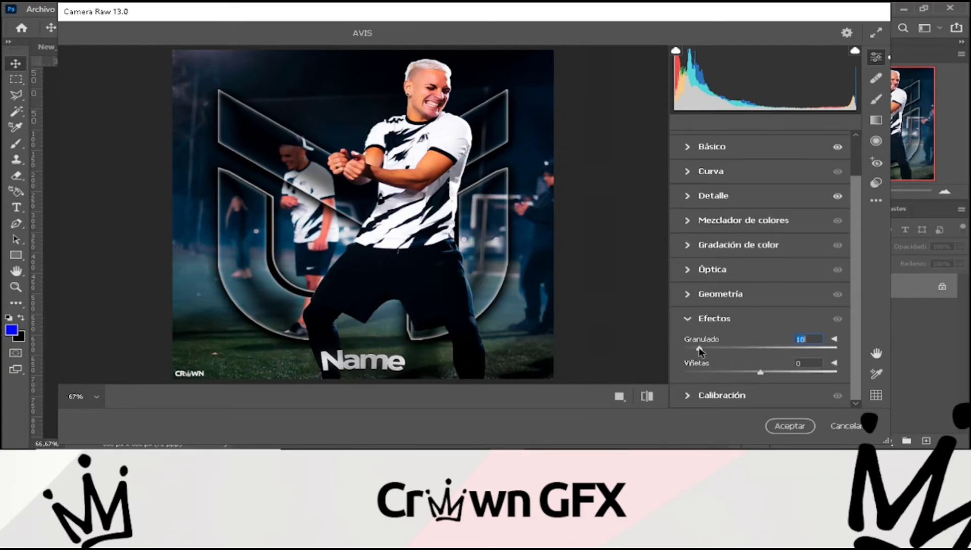
{"action": "left_click", "coordinate": [743, 372]}
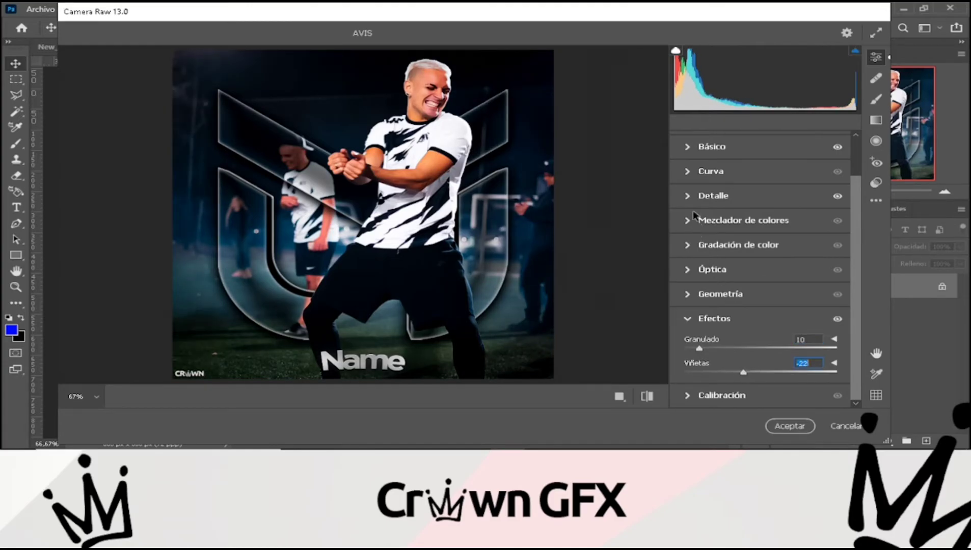
- Shape the main tone curve with a midtone point and a shadow point at input 86, output 76
{"action": "left_click", "coordinate": [688, 172]}
{"action": "left_click_drag", "start_coordinate": [766, 263], "coordinate": [768, 267]}
{"action": "left_click_drag", "start_coordinate": [769, 267], "coordinate": [768, 266]}
{"action": "left_click_drag", "start_coordinate": [732, 296], "coordinate": [735, 294]}
- Set the Camera Raw saturation to -12
{"action": "scroll", "coordinate": [705, 186], "scroll_direction": "up", "scroll_amount": 2}
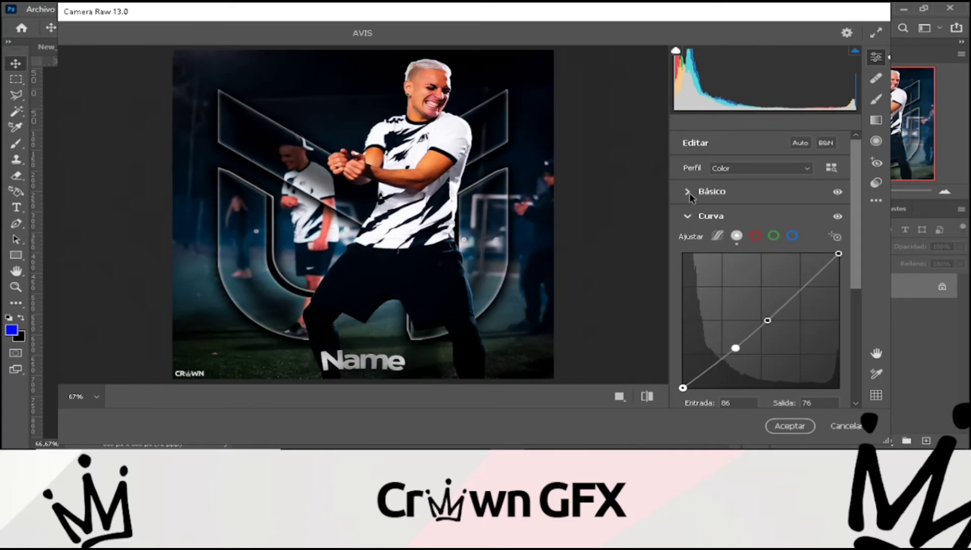
{"action": "left_click", "coordinate": [688, 192]}
{"action": "scroll", "coordinate": [735, 306], "scroll_direction": "down", "scroll_amount": 4}
{"action": "left_click_drag", "start_coordinate": [760, 301], "coordinate": [751, 303]}
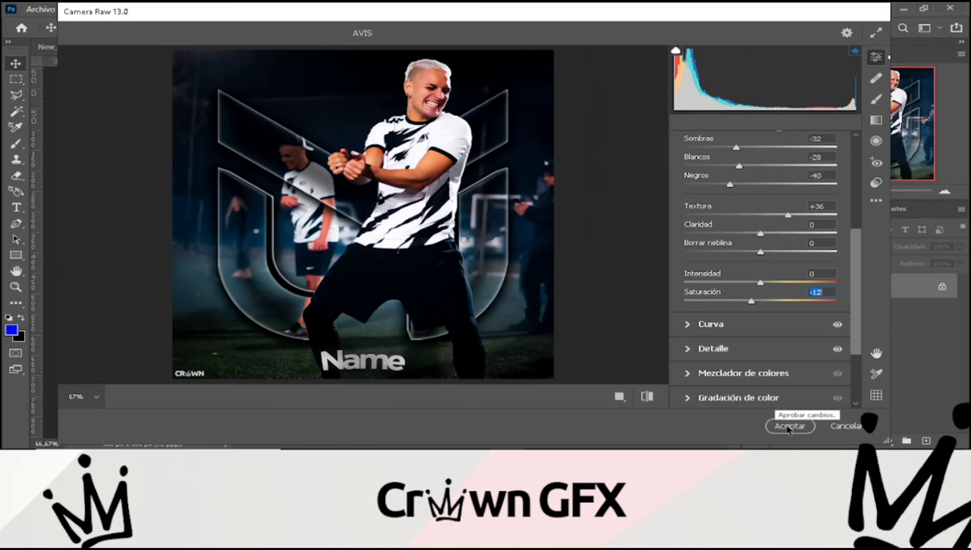
- Raise the blue channel curve with a point at input 126, output 136, and apply the Camera Raw filter
{"action": "scroll", "coordinate": [741, 339], "scroll_direction": "down", "scroll_amount": 1}
{"action": "left_click", "coordinate": [690, 300]}
{"action": "left_click", "coordinate": [793, 182]}
{"action": "left_click_drag", "start_coordinate": [758, 269], "coordinate": [760, 262]}
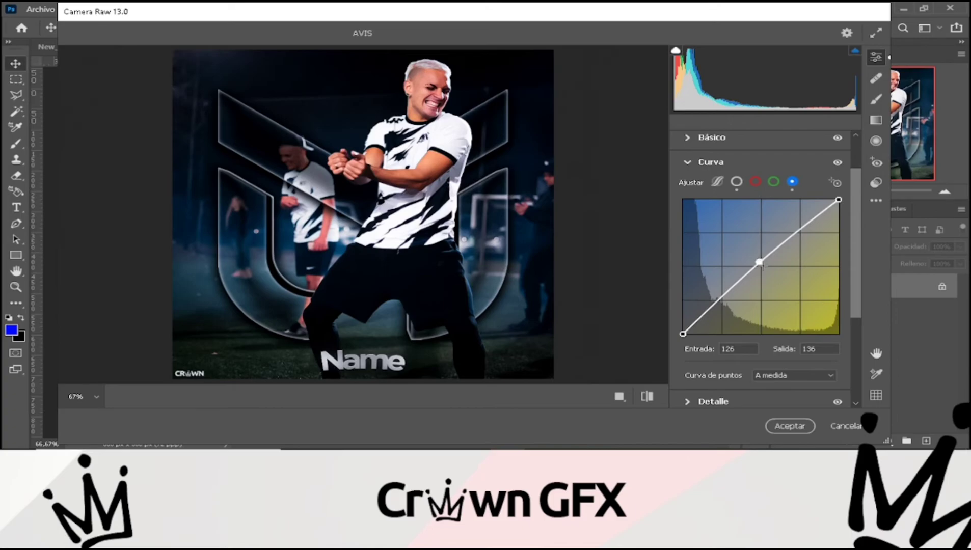
{"action": "left_click", "coordinate": [789, 426]}
- Duplicate the flattened Fondo layer as Fondo copia
{"action": "right_click", "coordinate": [876, 290]}
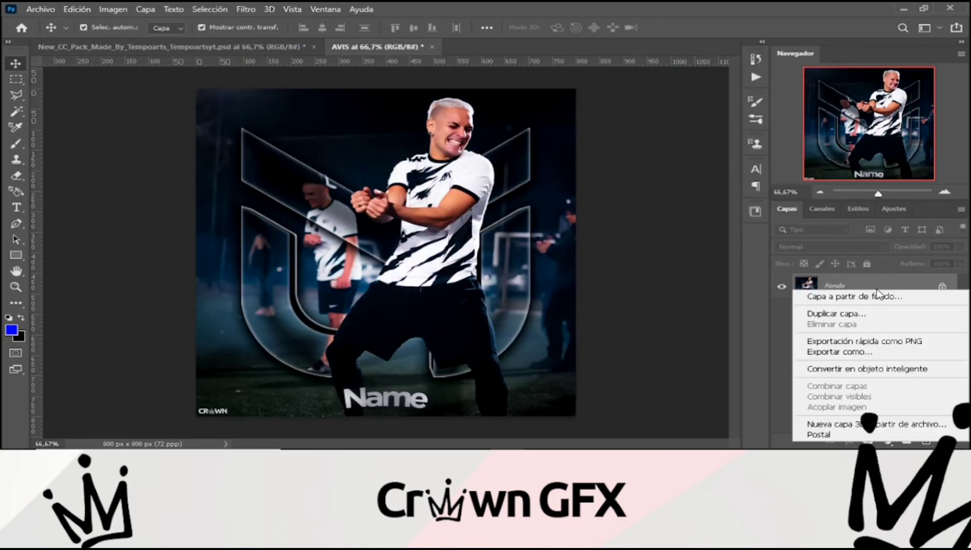
{"action": "left_click", "coordinate": [836, 314]}
{"action": "left_click", "coordinate": [614, 119]}
- Apply a Gaussian Blur to Fondo copia and lower the layer's opacity
{"action": "left_click", "coordinate": [246, 9]}
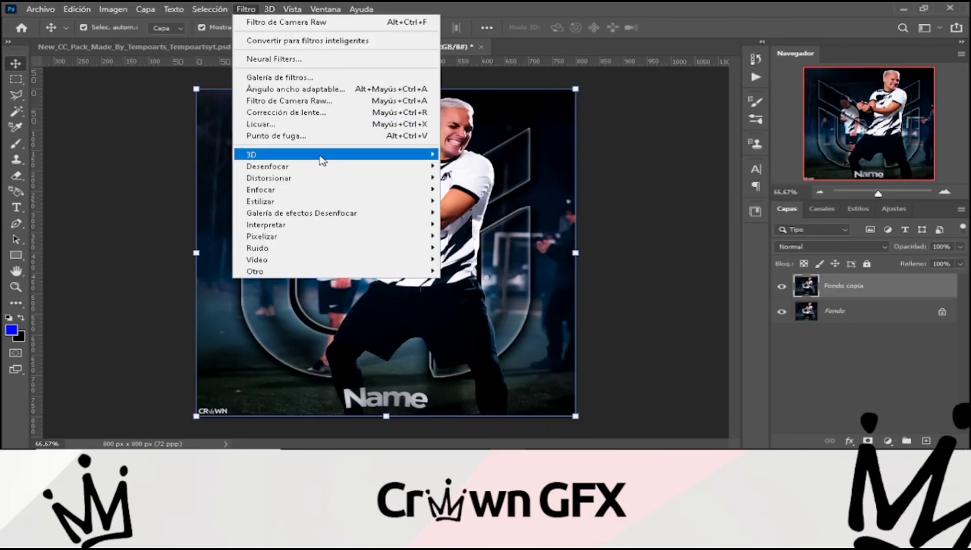
{"action": "mouse_move", "coordinate": [285, 166]}
{"action": "left_click", "coordinate": [497, 247]}
{"action": "left_click", "coordinate": [698, 130]}
{"action": "left_click_drag", "start_coordinate": [914, 245], "coordinate": [872, 248]}
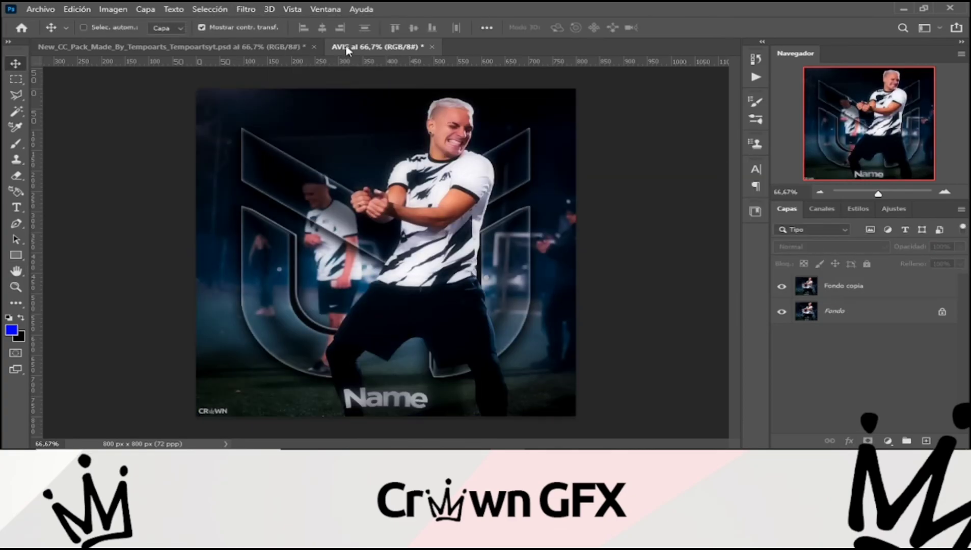
{"action": "left_click_drag", "start_coordinate": [347, 48], "coordinate": [386, 168]}
{"action": "left_click", "coordinate": [782, 283]}
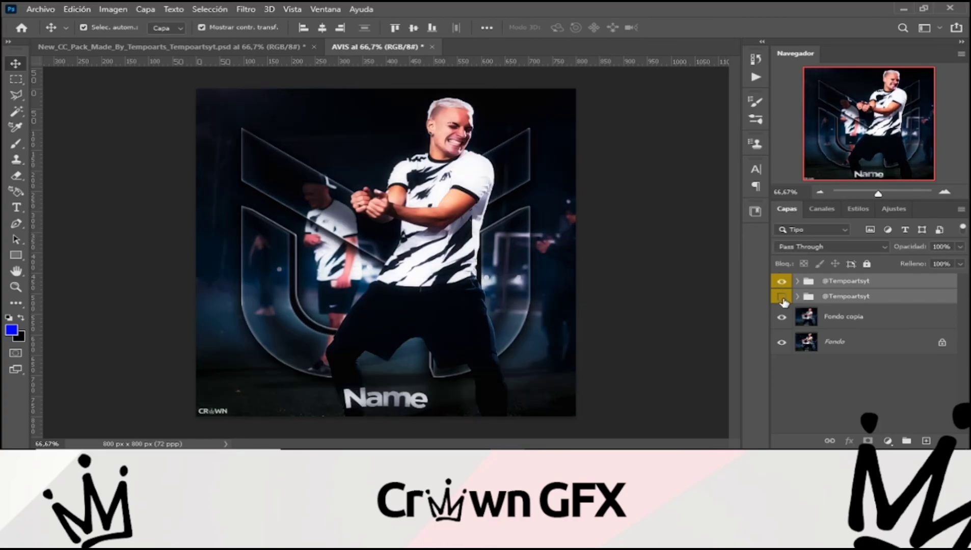
{"action": "left_click", "coordinate": [783, 299]}
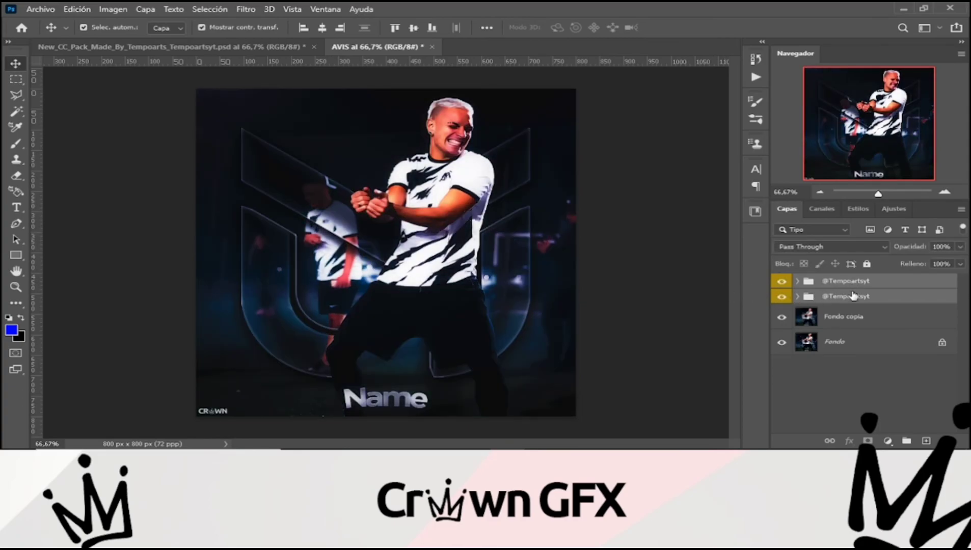
{"action": "left_click", "coordinate": [855, 297]}
{"action": "left_click", "coordinate": [783, 283]}
{"action": "left_click", "coordinate": [783, 282]}
{"action": "left_click", "coordinate": [779, 300]}
{"action": "left_click", "coordinate": [778, 301]}
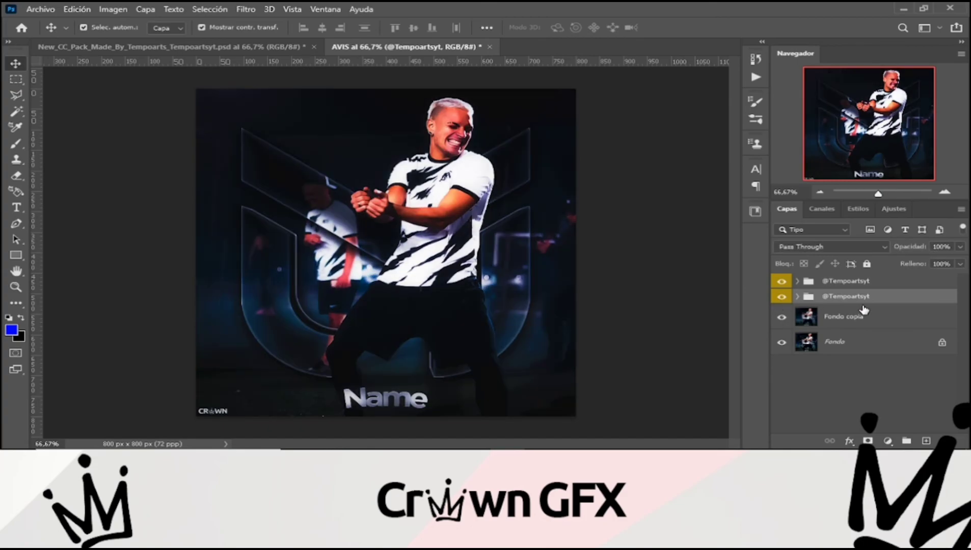
{"action": "left_click_drag", "start_coordinate": [918, 253], "coordinate": [890, 248]}
{"action": "left_click", "coordinate": [888, 283]}
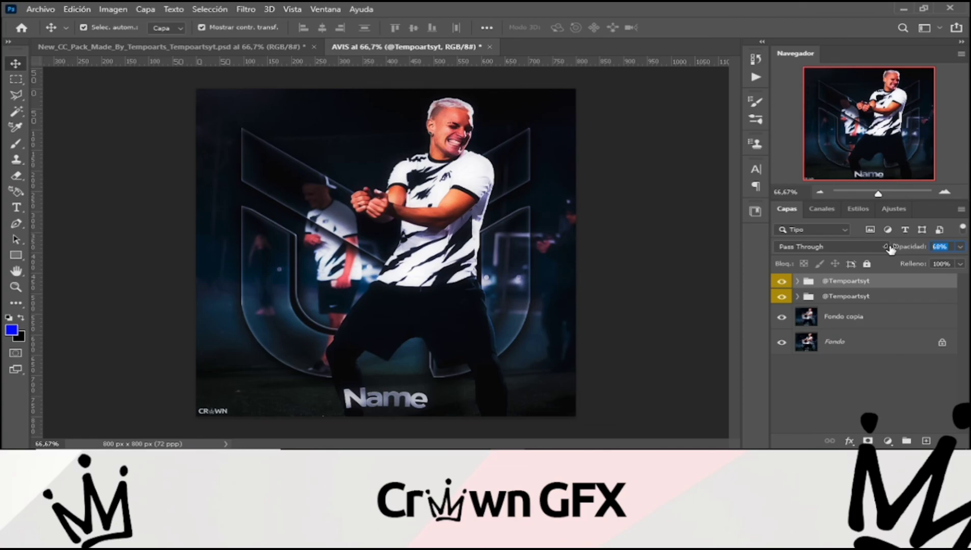
{"action": "left_click", "coordinate": [651, 307]}
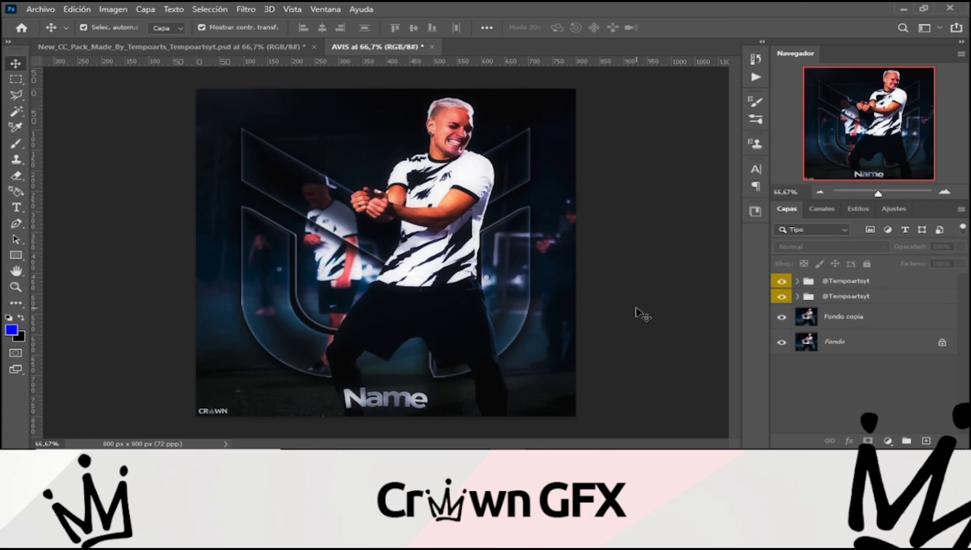